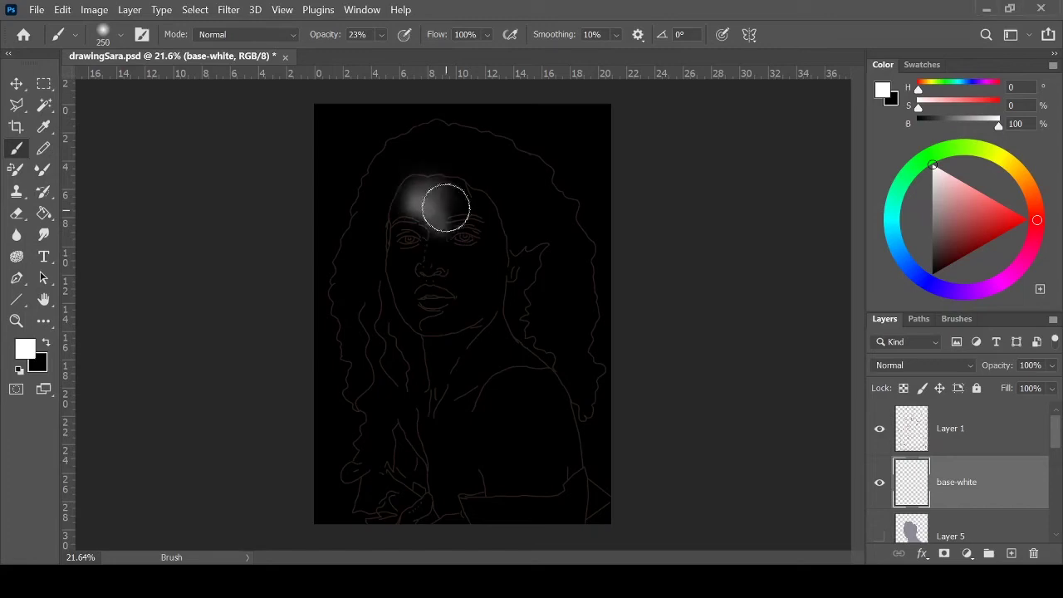
- Paint soft white light over the forehead, cheeks and chin, and show the grey silhouette on Layer 3
mouse_move(401, 266)
mouse_down()
mouse_move(436, 278)
mouse_move(487, 349)
mouse_move(474, 391)
mouse_move(540, 403)
mouse_move(505, 380)
mouse_move(515, 498)
mouse_up()
key(bracketright)
scroll(878, 487, down, 2)
click(879, 482)
scroll(913, 465, up, 2)
key(bracketleft)
key(bracketleft)
key(bracketleft)
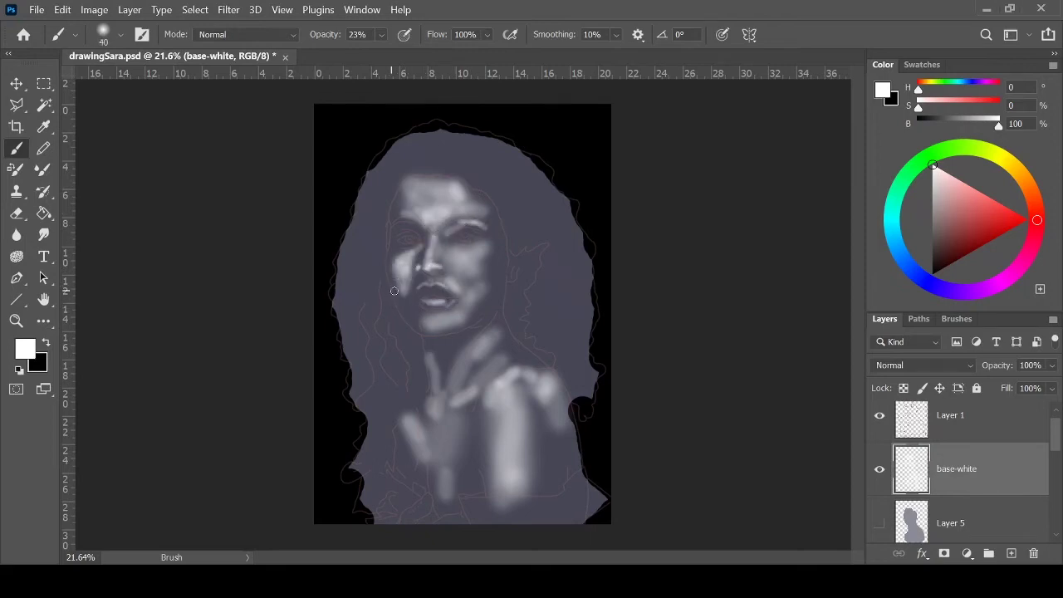
key(bracketright)
key(bracketright)
key(bracketright)
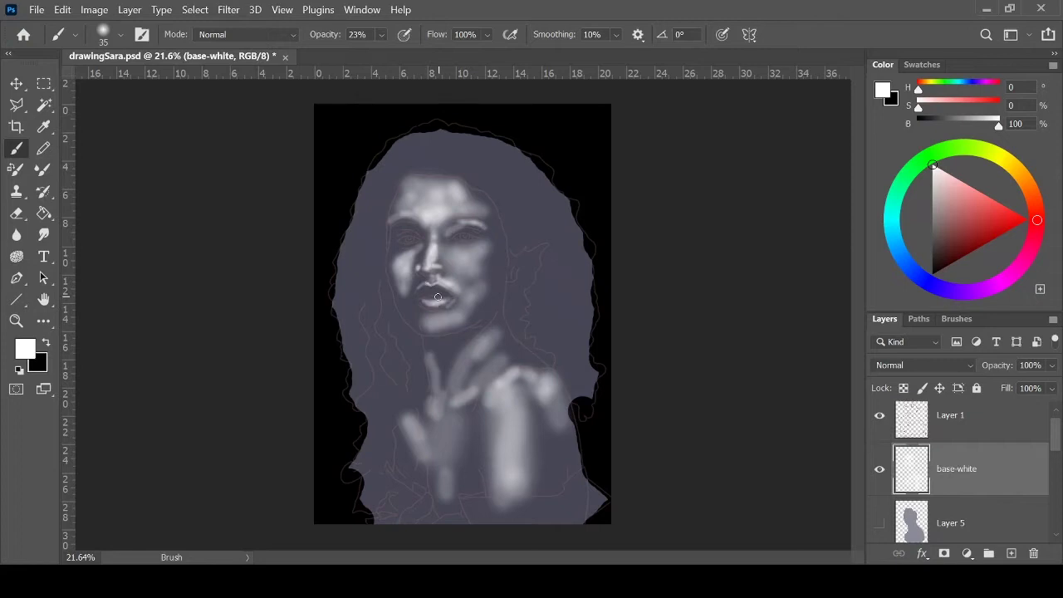
key(bracketright)
key(bracketright)
key(bracketright)
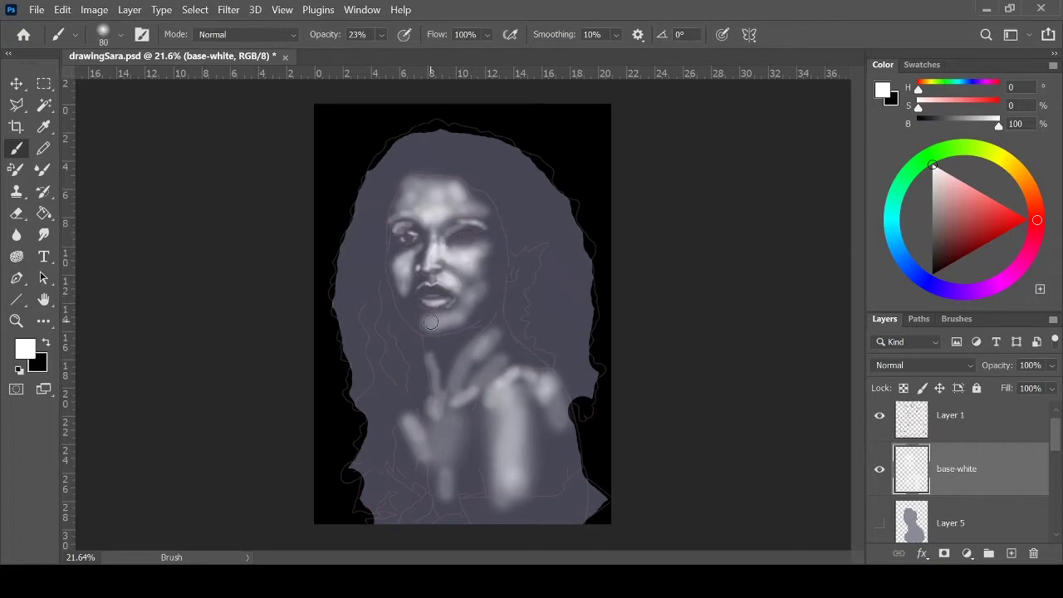
key(bracketleft)
key(bracketleft)
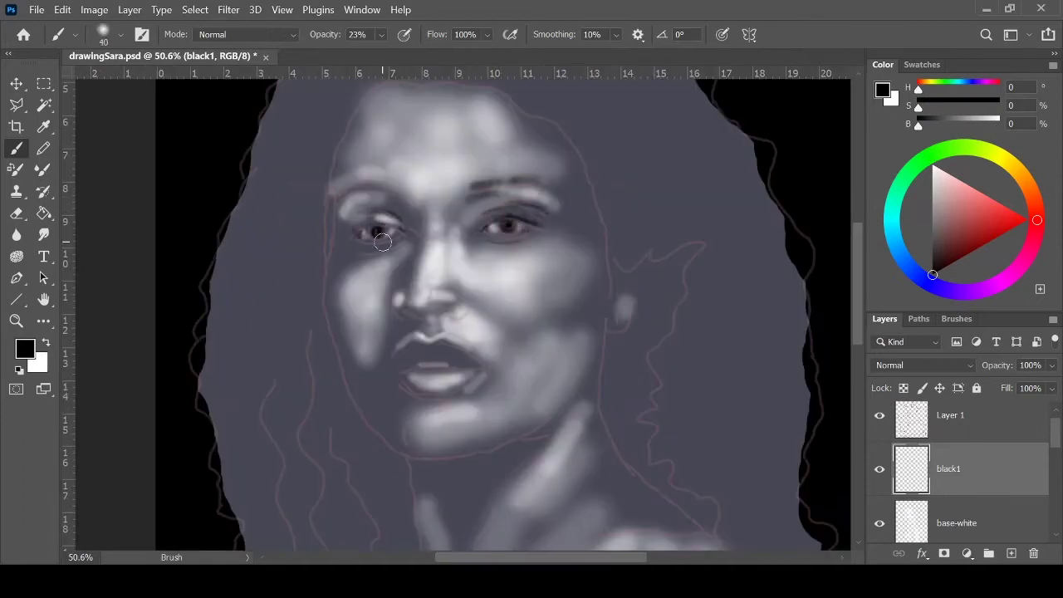
- Darken the shadow under the left eye on the black1 layer
drag(382, 242, 383, 253)
key(bracketleft)
key(alt+bracketleft)
key(x)
key(bracketright)
key(bracketright)
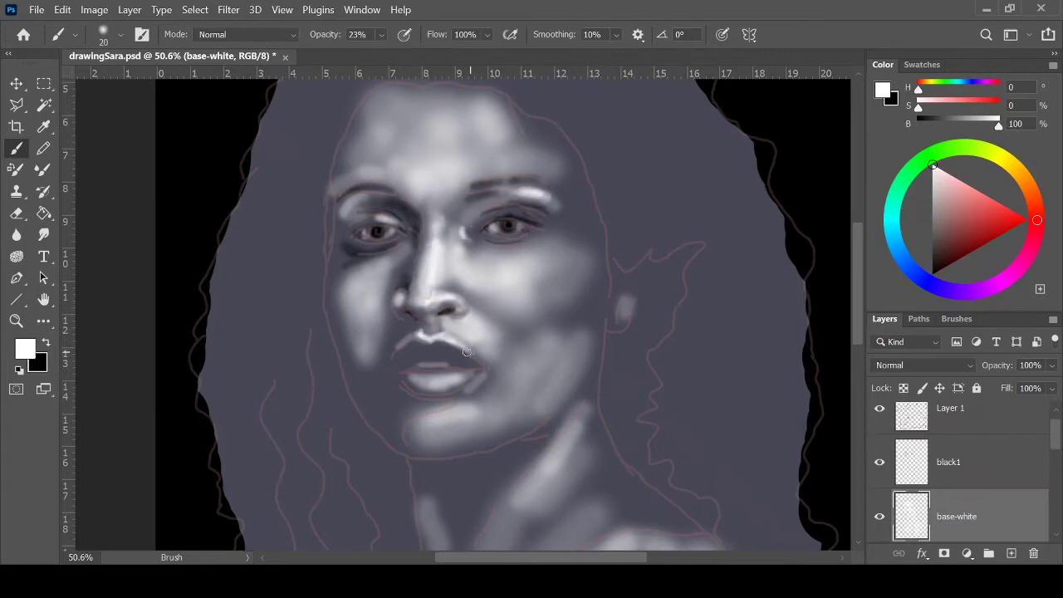
- Brighten the lower lip in white on base-white and hide the pink sketch lines of Layer 1
drag(446, 366, 419, 364)
key(alt+bracketright)
key(x)
key(bracketright)
key(bracketright)
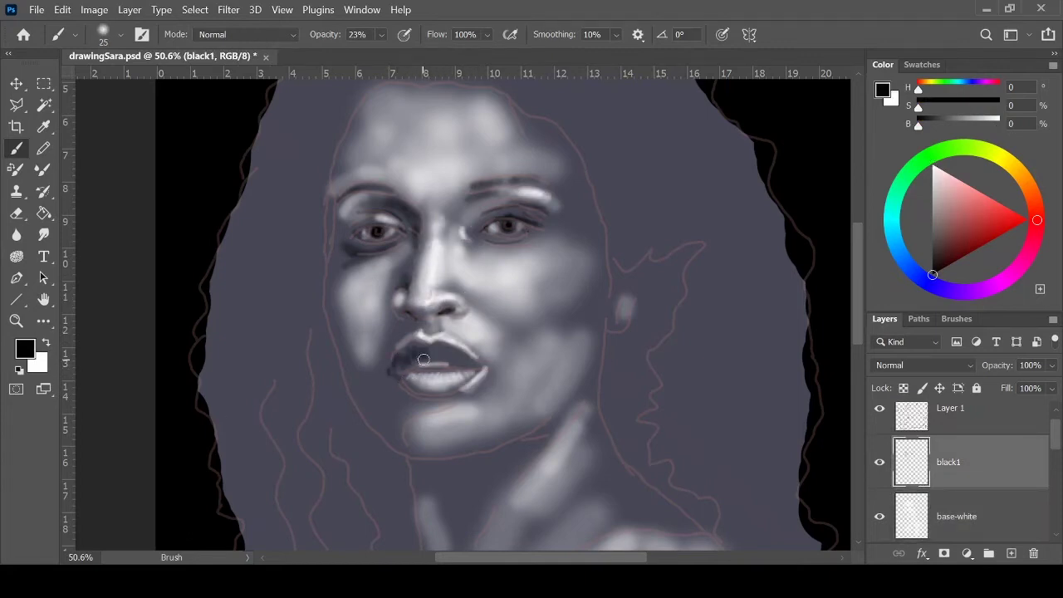
click(879, 407)
- Shade the chin, left mouth corner, left eyebrow and upper eyelid in black
key(bracketright)
key(bracketright)
key(bracketright)
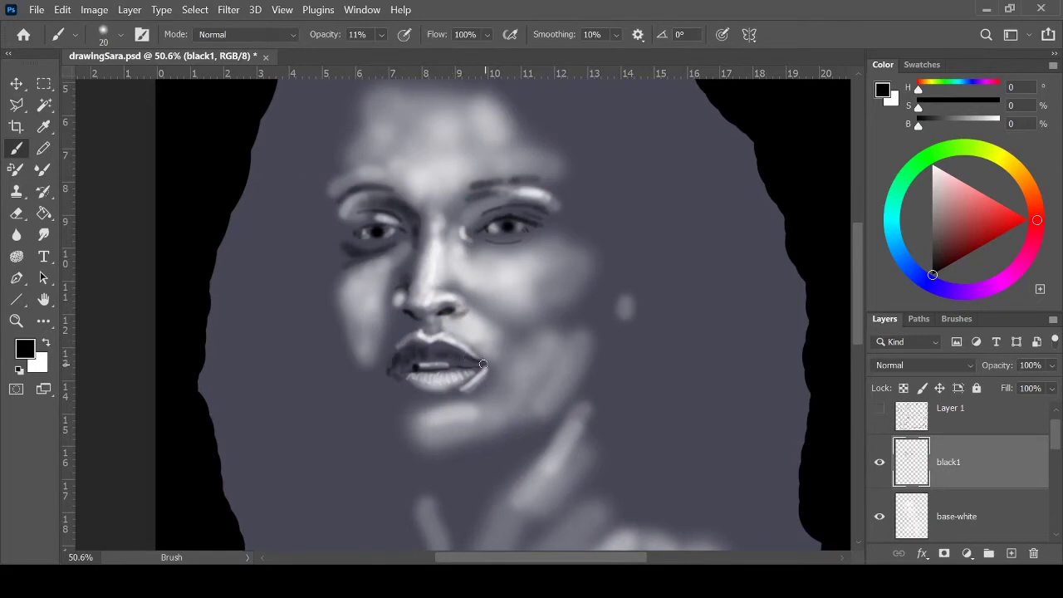
key(bracketright)
drag(404, 402, 425, 362)
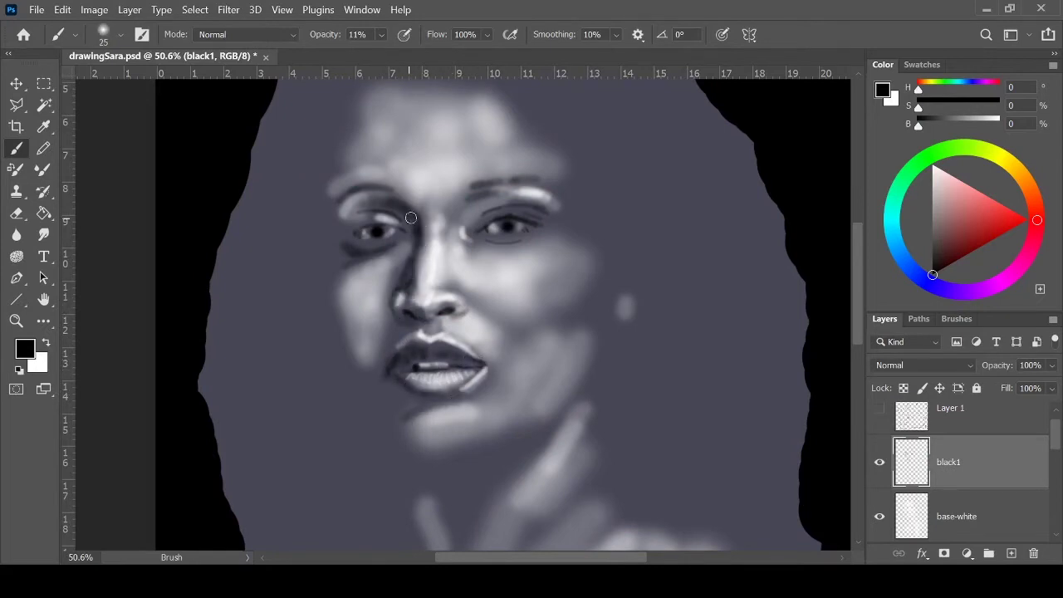
key(bracketleft)
drag(410, 217, 398, 218)
- Show Layer 3 copy to reveal the black hair and background
scroll(955, 473, down, 2)
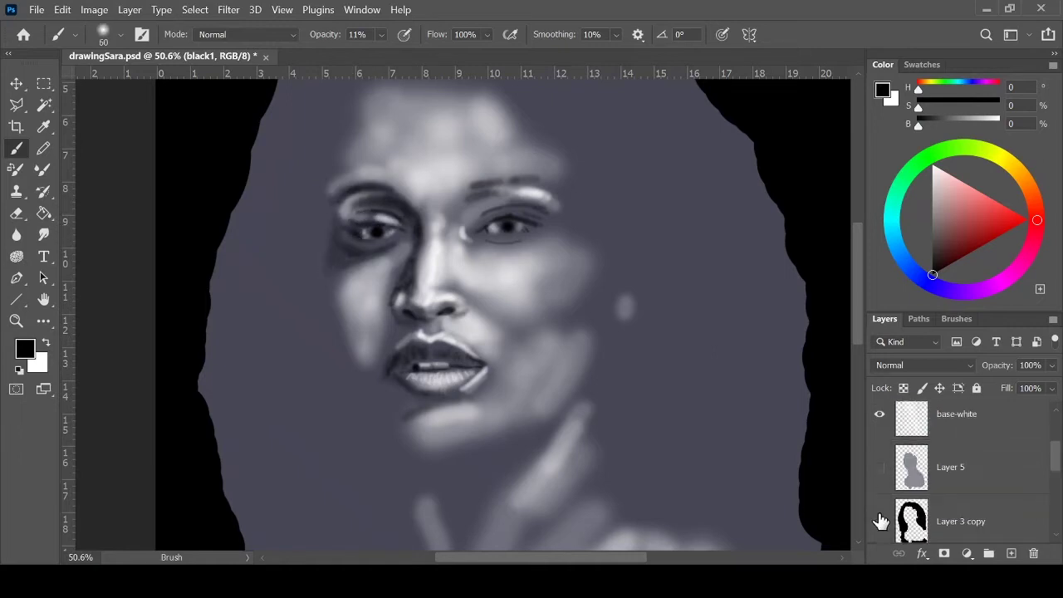
click(880, 520)
key(bracketleft)
key(bracketleft)
key(bracketleft)
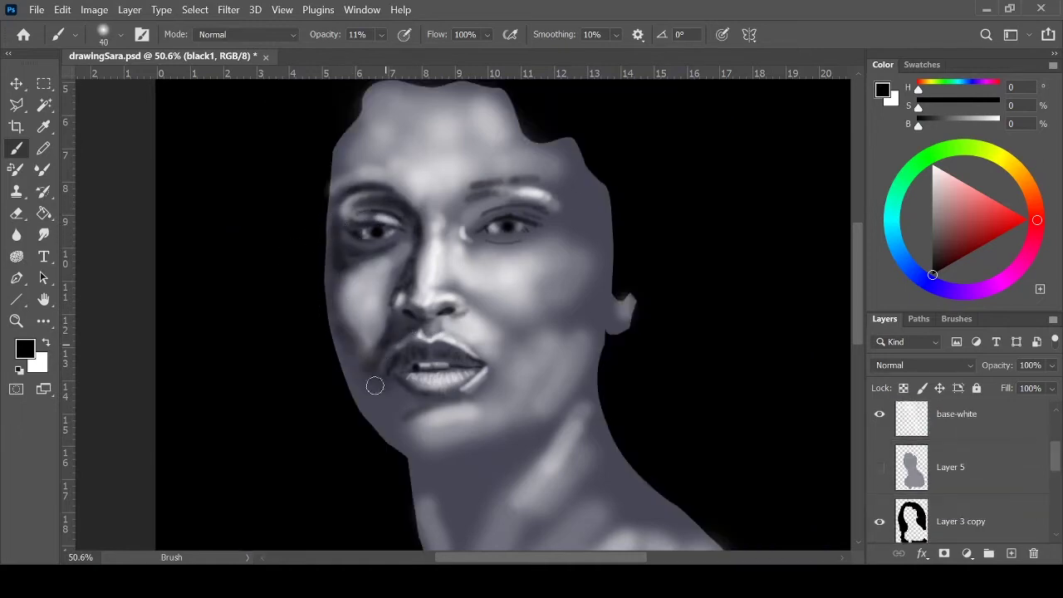
key(alt+bracketleft)
key(e)
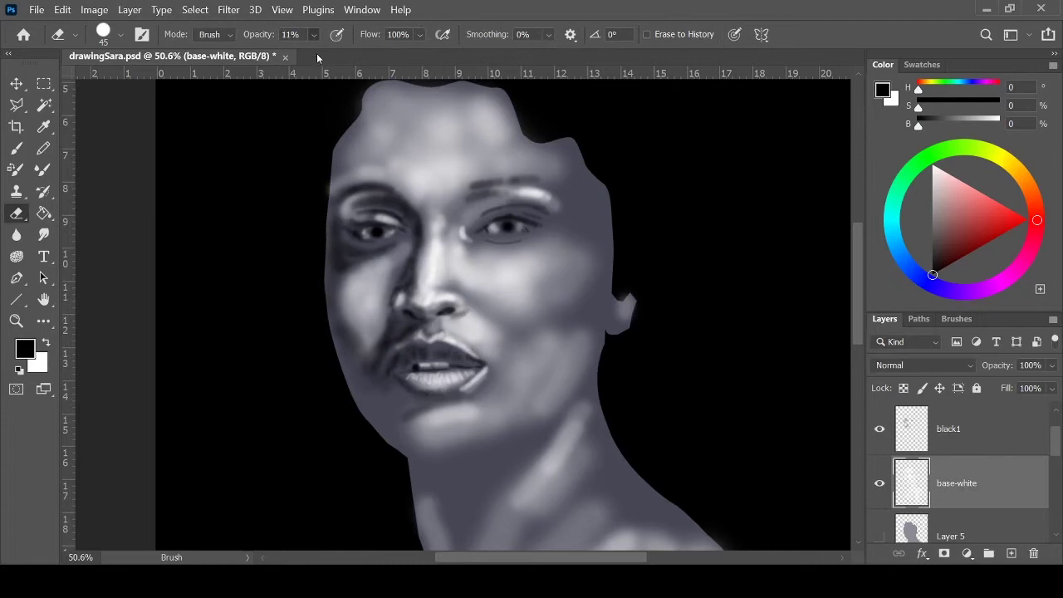
key(alt+bracketright)
key(b)
- Set the Brush to paint white on the base-white layer at a larger size
key(alt+bracketleft)
key(e)
key(F5)
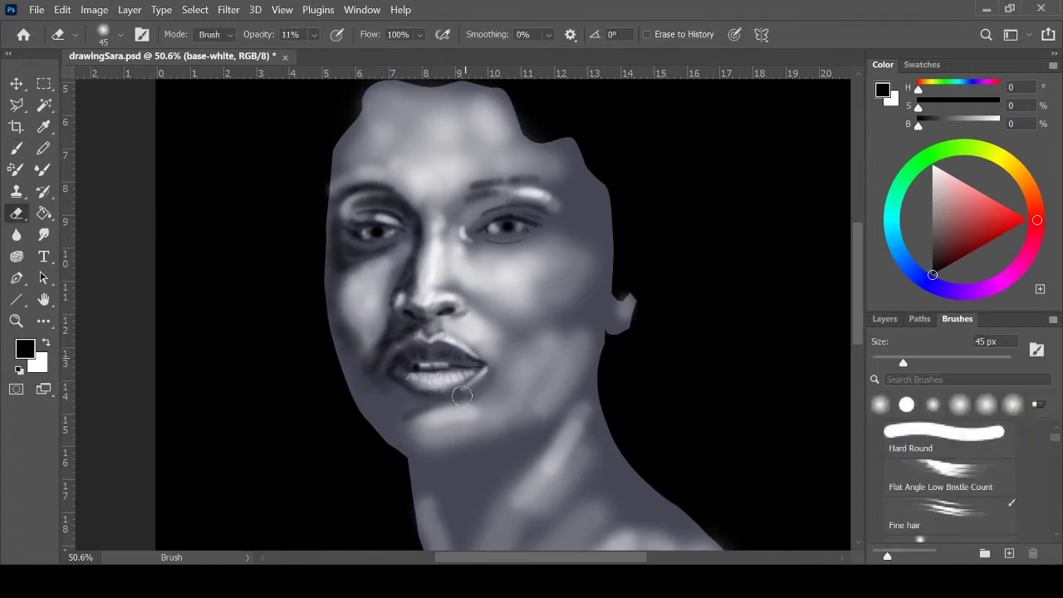
key(F5)
key(b)
key(x)
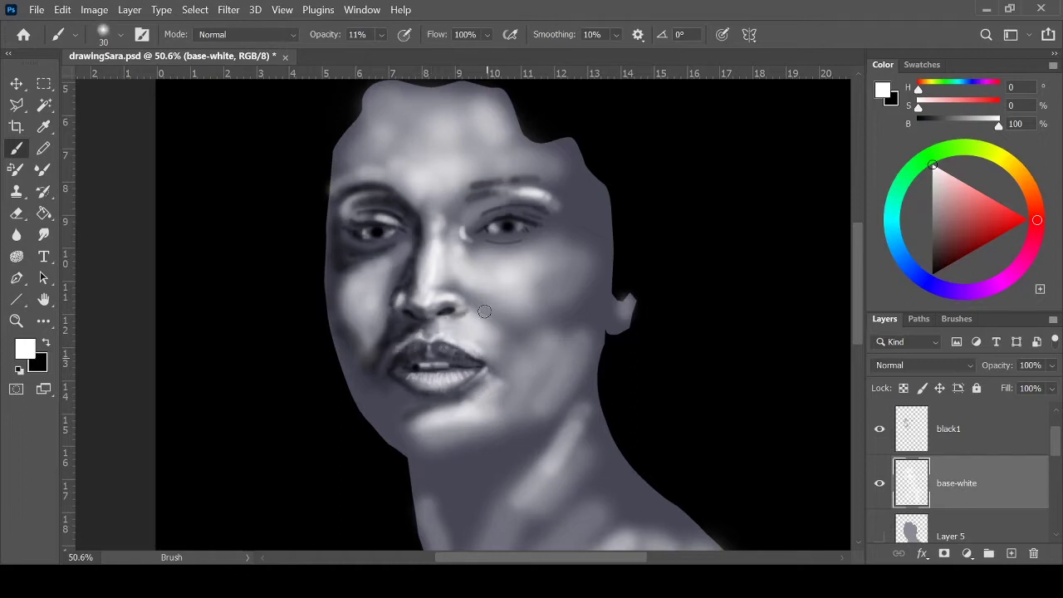
key(bracketright)
key(bracketright)
key(bracketright)
key(bracketright)
key(bracketright)
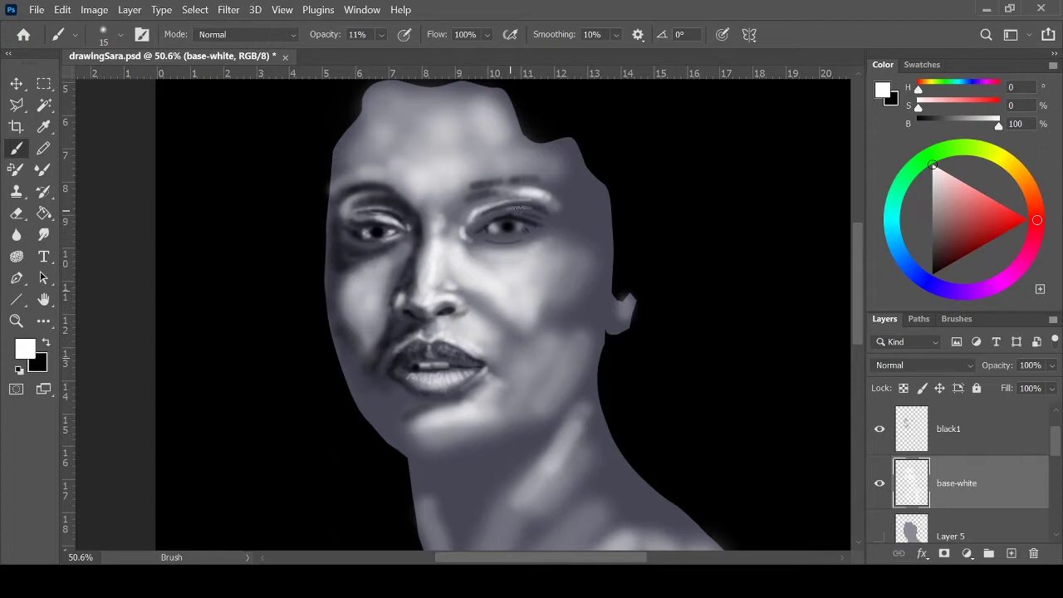
- Brighten the cheek beside the right eye and the eye's inner corner with white
drag(541, 245, 573, 274)
key(bracketleft)
key(bracketleft)
drag(540, 224, 478, 240)
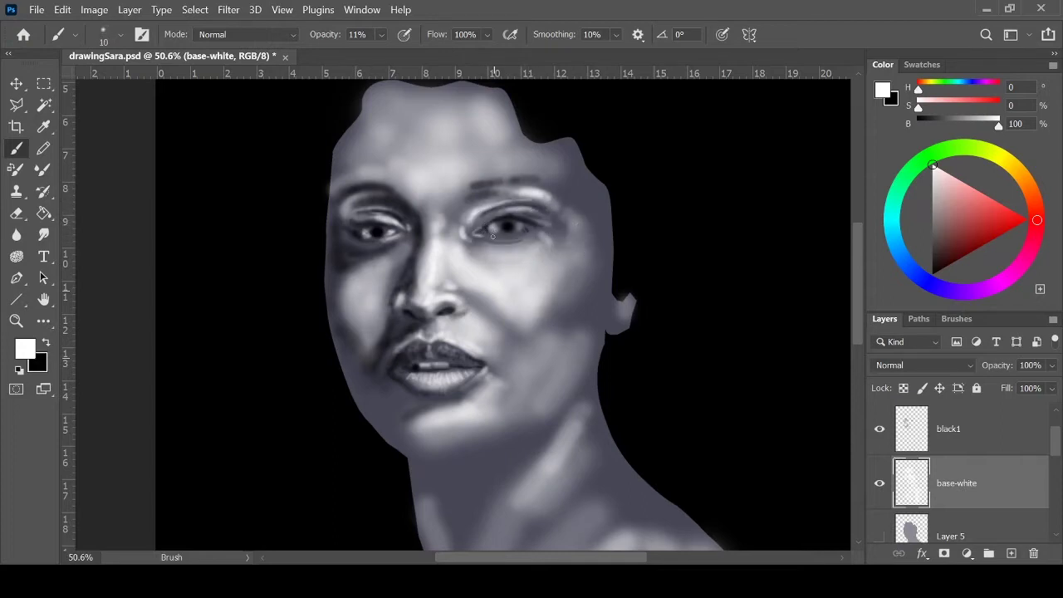
key(alt+bracketright)
key(x)
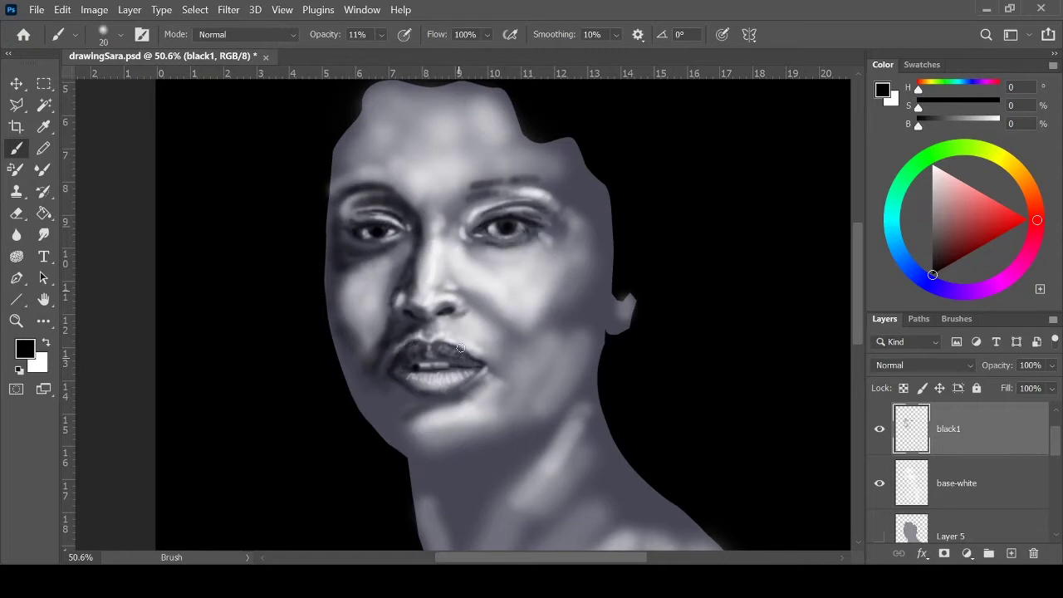
key(alt+bracketright)
key(x)
key(bracketleft)
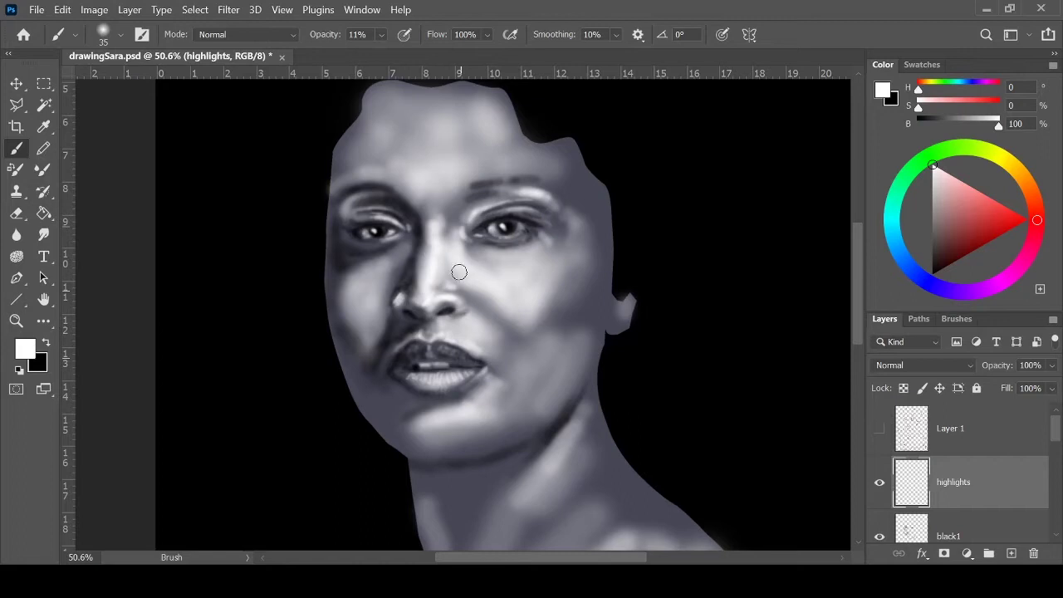
- Shade the jawline up toward the ear in black on the black1 layer
key(bracketright)
key(bracketright)
key(bracketright)
key(alt+bracketleft)
key(x)
scroll(332, 332, down, 2)
scroll(258, 427, up, 3)
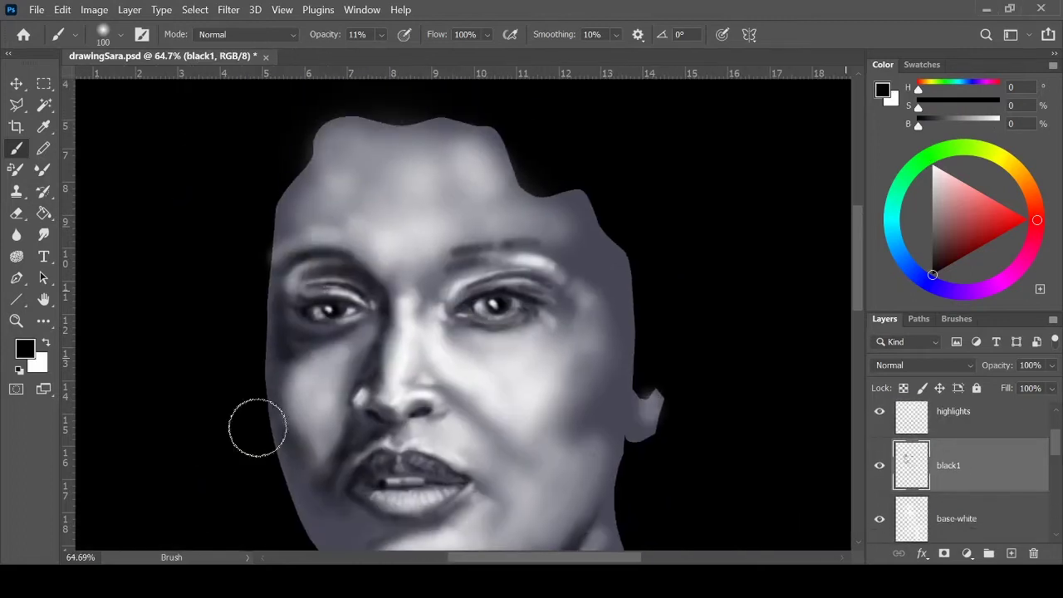
key(bracketright)
key(bracketright)
key(bracketright)
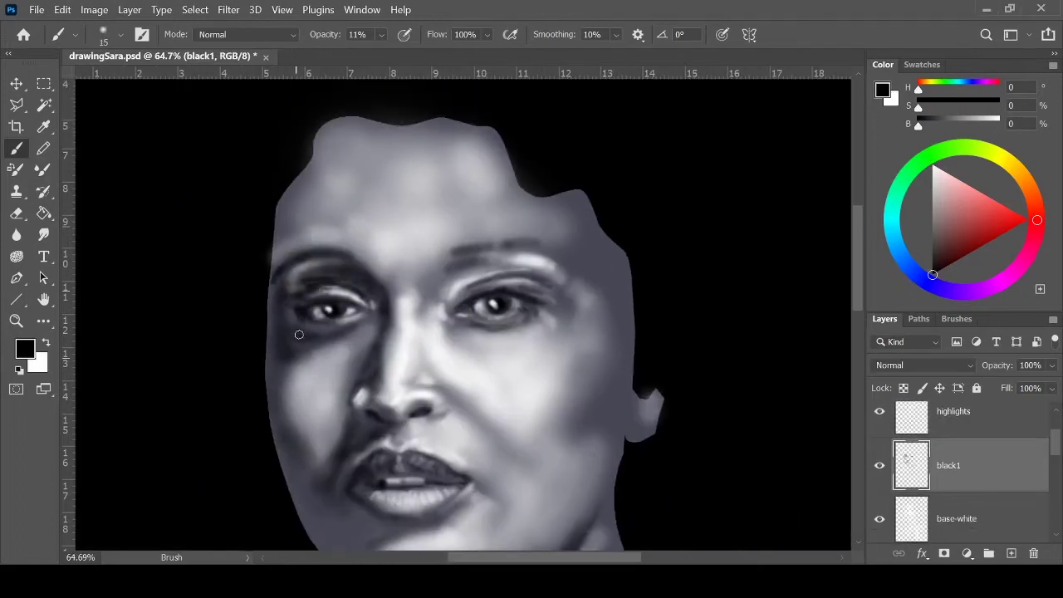
scroll(272, 408, down, 3)
key(bracketright)
key(bracketright)
key(bracketright)
mouse_move(387, 392)
mouse_down()
mouse_move(373, 435)
mouse_move(406, 457)
mouse_move(500, 449)
mouse_move(635, 311)
mouse_up()
- Darken the neck, shoulder edge and clothing folds with black strokes
key(bracketright)
key(bracketright)
key(bracketright)
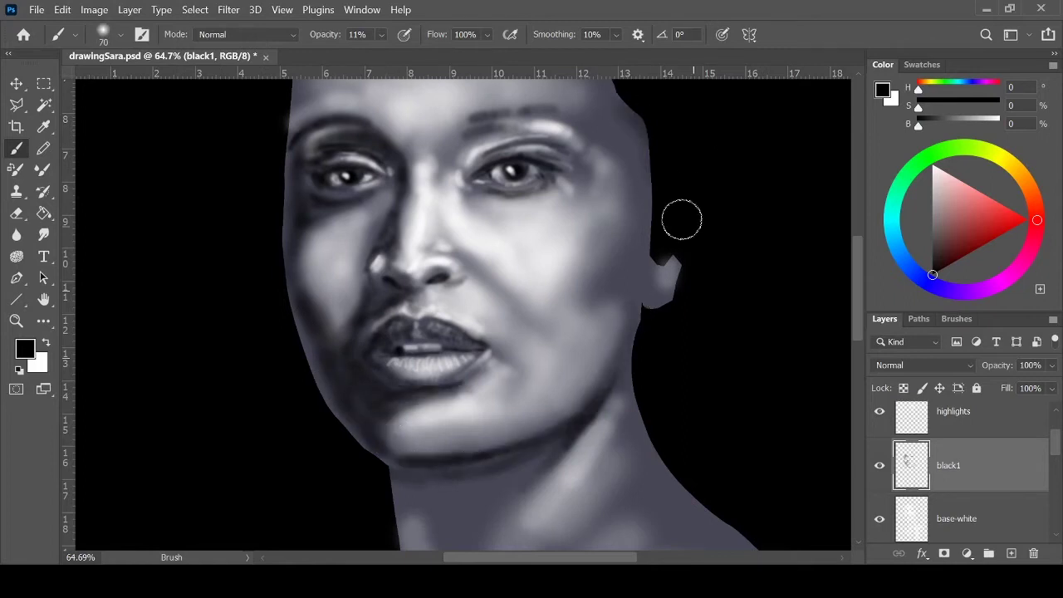
scroll(537, 386, down, 4)
key(bracketleft)
mouse_move(537, 296)
mouse_down()
mouse_move(396, 304)
mouse_move(638, 290)
mouse_move(703, 359)
mouse_move(586, 439)
mouse_up()
key(bracketleft)
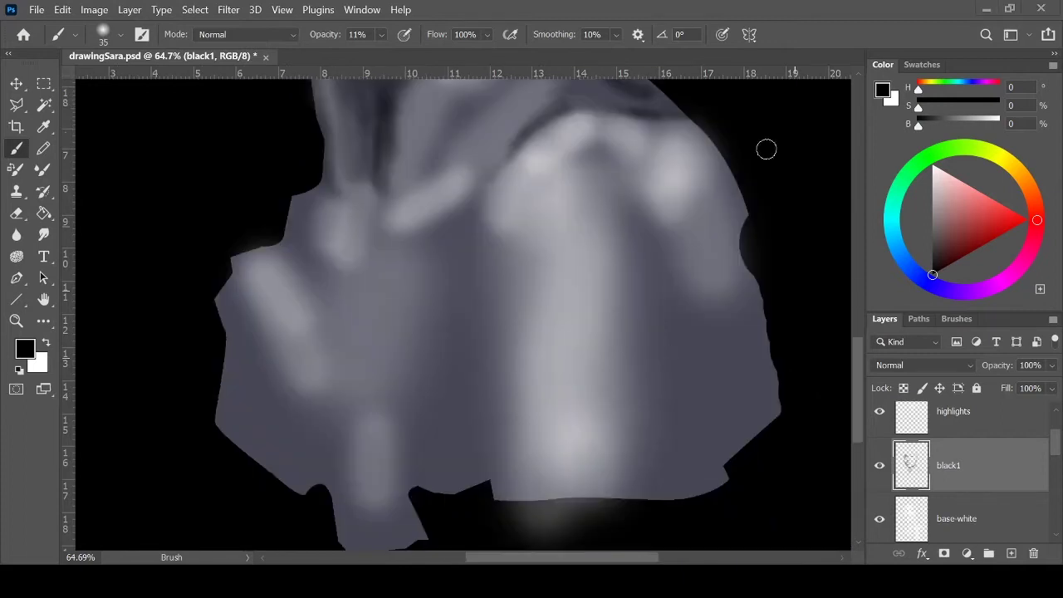
mouse_move(495, 167)
mouse_down()
mouse_move(472, 301)
mouse_move(493, 337)
mouse_move(474, 446)
mouse_move(399, 363)
mouse_up()
key(bracketright)
mouse_move(241, 324)
mouse_down()
mouse_move(314, 421)
mouse_move(228, 379)
mouse_move(268, 339)
mouse_move(341, 320)
mouse_move(377, 219)
mouse_move(387, 307)
mouse_move(365, 374)
mouse_up()
key(bracketleft)
key(bracketleft)
key(bracketleft)
key(bracketright)
key(bracketright)
key(bracketright)
drag(702, 202, 742, 416)
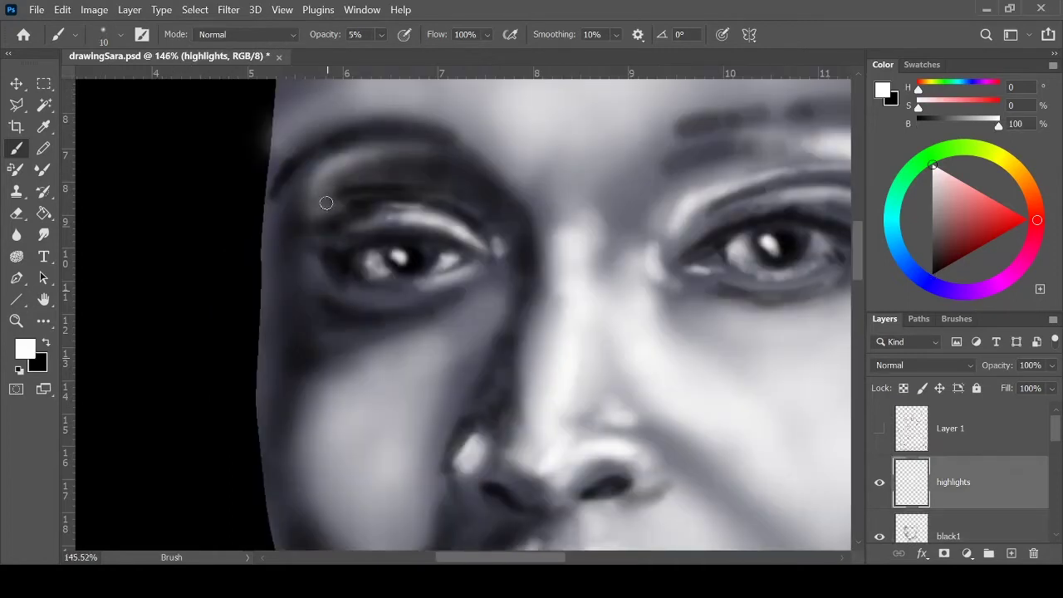
- Add white highlights on the brow, left face edge and under the left eye
key(bracketright)
mouse_move(326, 202)
mouse_down()
mouse_move(274, 315)
mouse_move(259, 398)
mouse_up()
drag(329, 286, 402, 286)
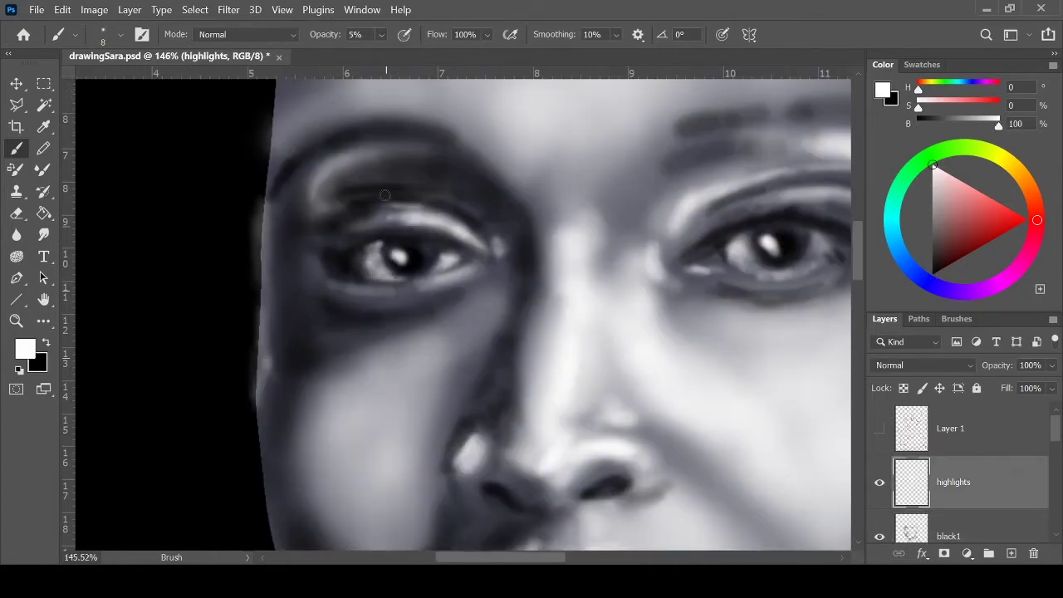
- Highlight the upper eyelid crease and paint upper eyelashes in black at 45% opacity
key(bracketright)
key(bracketright)
key(bracketright)
drag(384, 195, 363, 206)
key(alt+bracketleft)
key(x)
key(4)
key(5)
key(bracketleft)
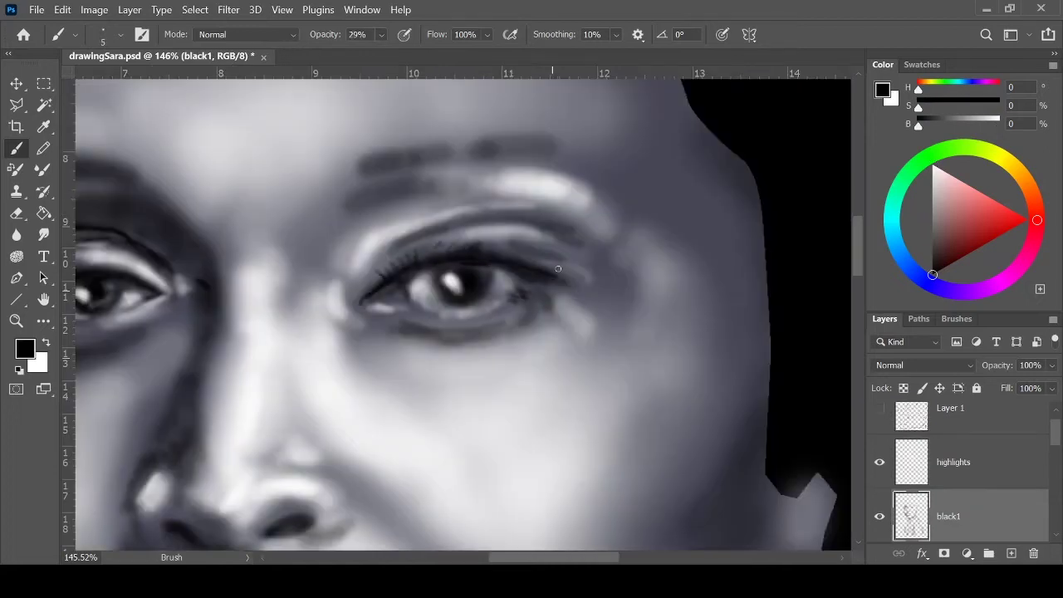
drag(490, 249, 473, 229)
- Brighten the highlight under the brow, then set black brush opacity to 24%
key(alt+bracketright)
key(x)
drag(530, 187, 586, 199)
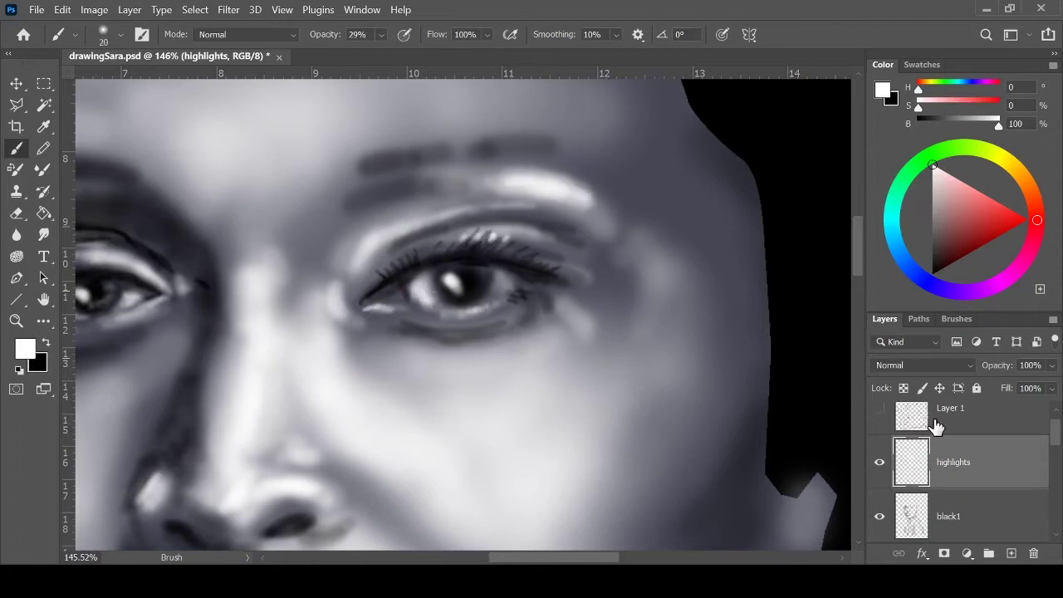
key(F5)
key(F5)
key(alt+bracketleft)
key(2)
key(4)
key(x)
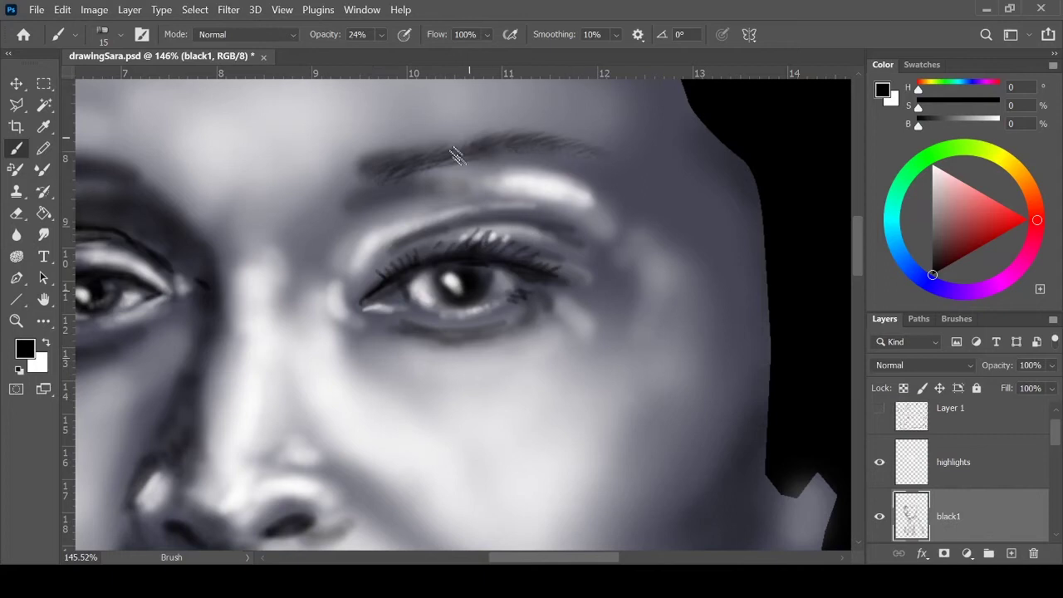
- Zoom out around both eyes while toggling between the highlights and black1 layers
scroll(456, 155, down, 2)
key(F5)
key(F5)
key(alt+bracketright)
key(e)
key(alt+bracketleft)
key(b)
key(F5)
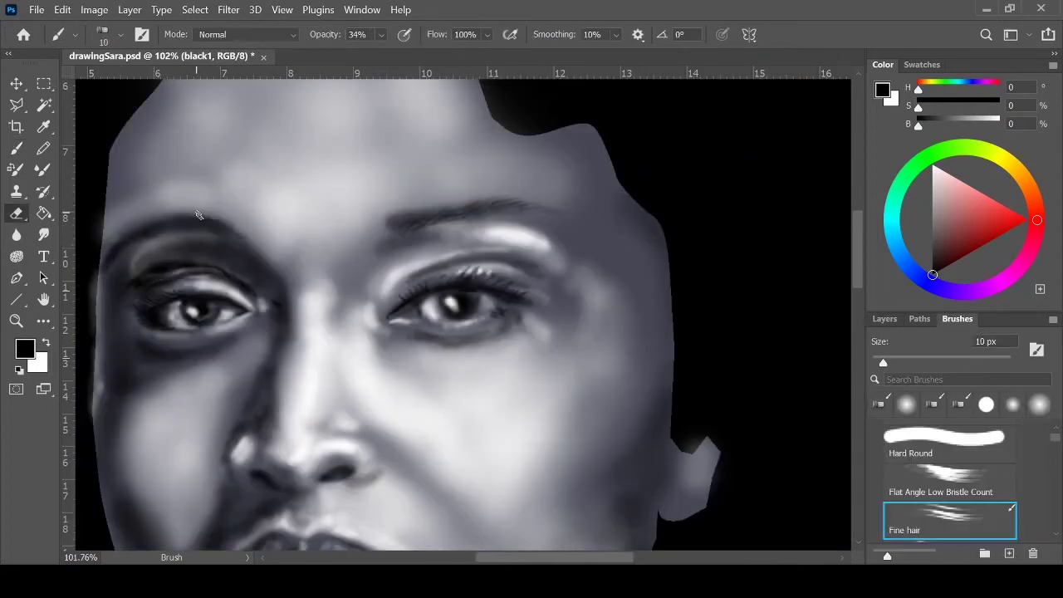
scroll(457, 332, down, 2)
scroll(149, 448, up, 4)
key(F5)
key(F5)
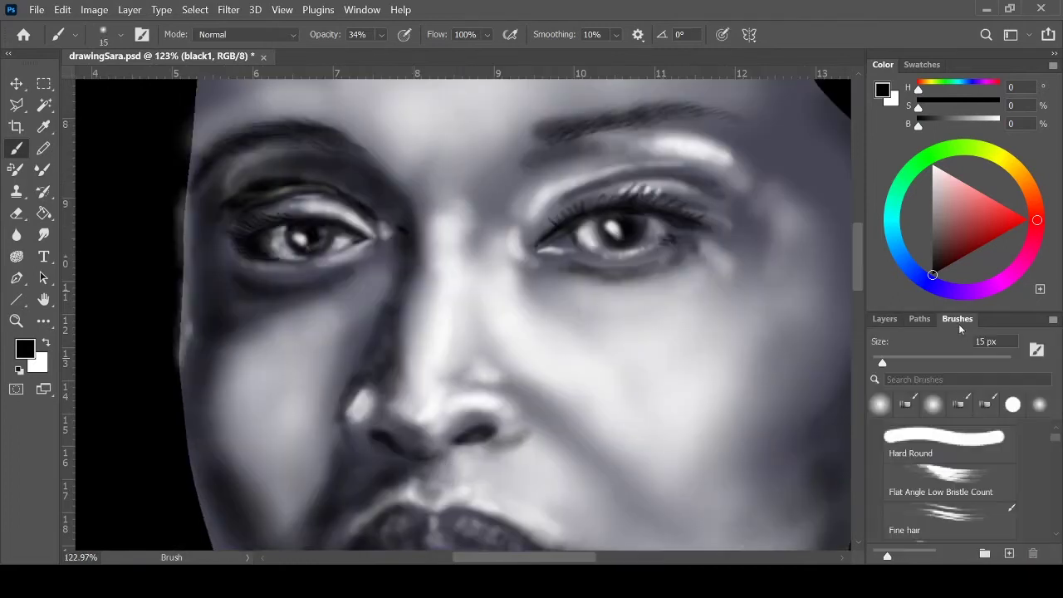
scroll(949, 465, up, 2)
- Choose the Soft Round brush at low opacity for nose details and fit the portrait in view
click(949, 462)
key(1)
key(9)
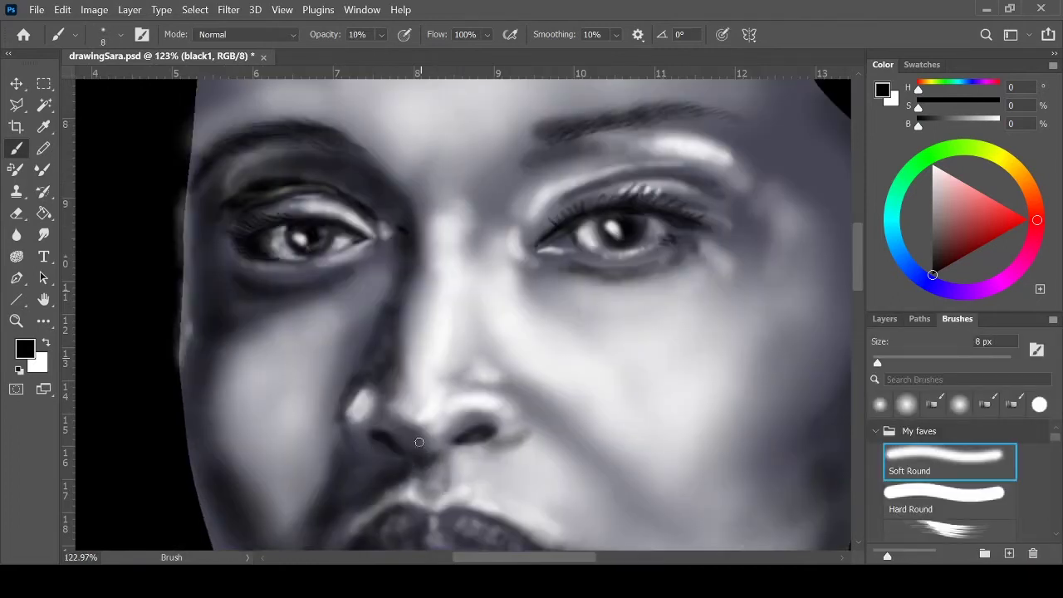
key(alt+bracketright)
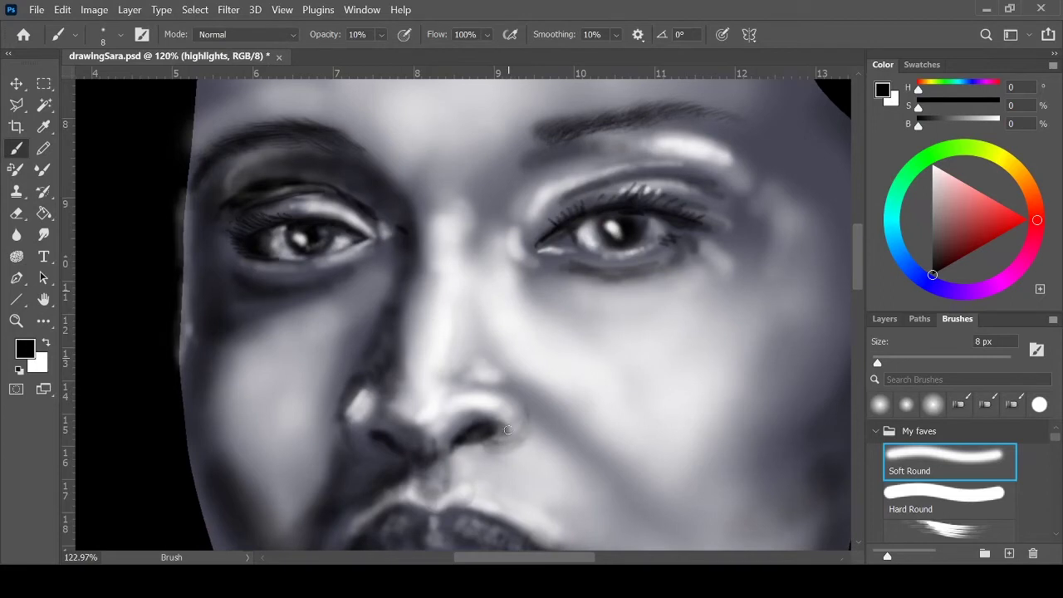
key(e)
key(F5)
key(ctrl+0)
- Hide the white base layer and set the brush to 150 px
scroll(954, 465, up, 1)
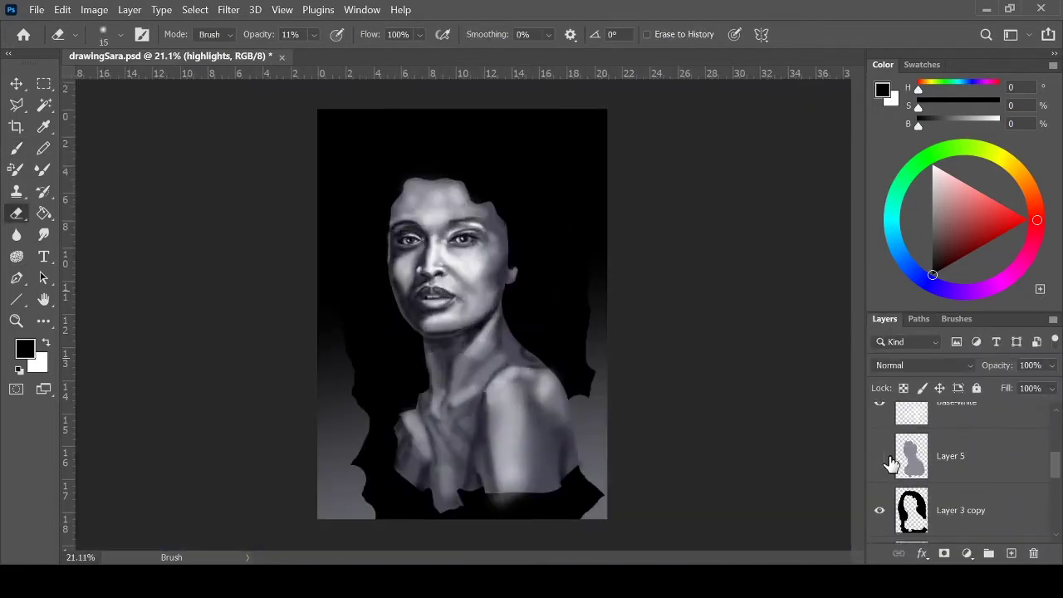
click(988, 504)
scroll(953, 502, up, 1)
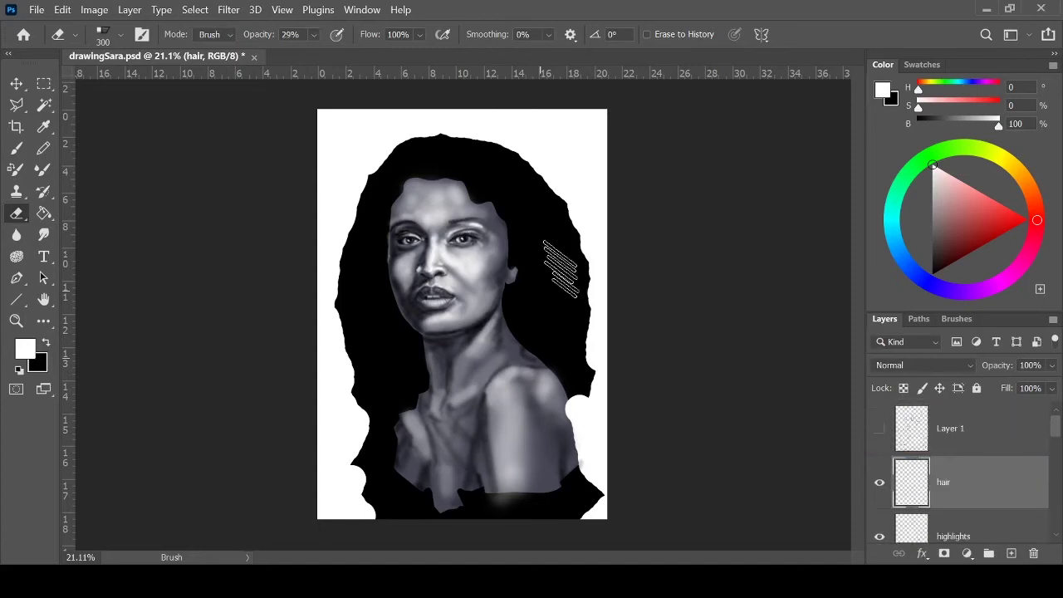
key(b)
key(F5)
key(bracketleft)
key(bracketleft)
- Paint light strands over the left, top and right hair at 150 then 100 px
mouse_move(397, 195)
mouse_down()
mouse_move(365, 249)
mouse_move(353, 341)
mouse_move(366, 315)
mouse_move(380, 425)
mouse_move(357, 249)
mouse_move(389, 264)
mouse_up()
drag(421, 153, 399, 187)
drag(467, 175, 515, 247)
key(bracketleft)
key(bracketleft)
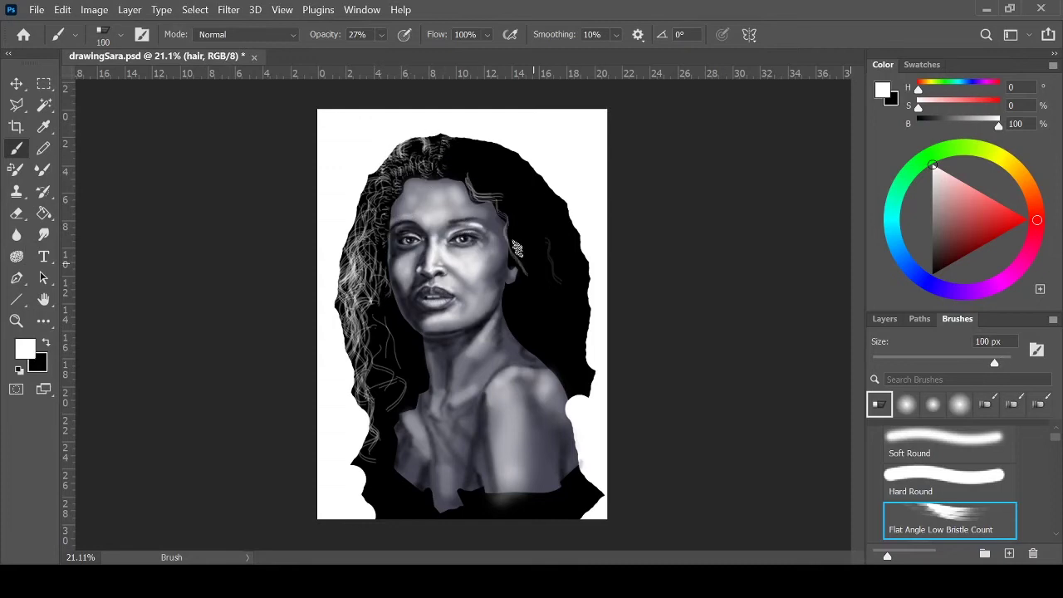
drag(521, 207, 581, 382)
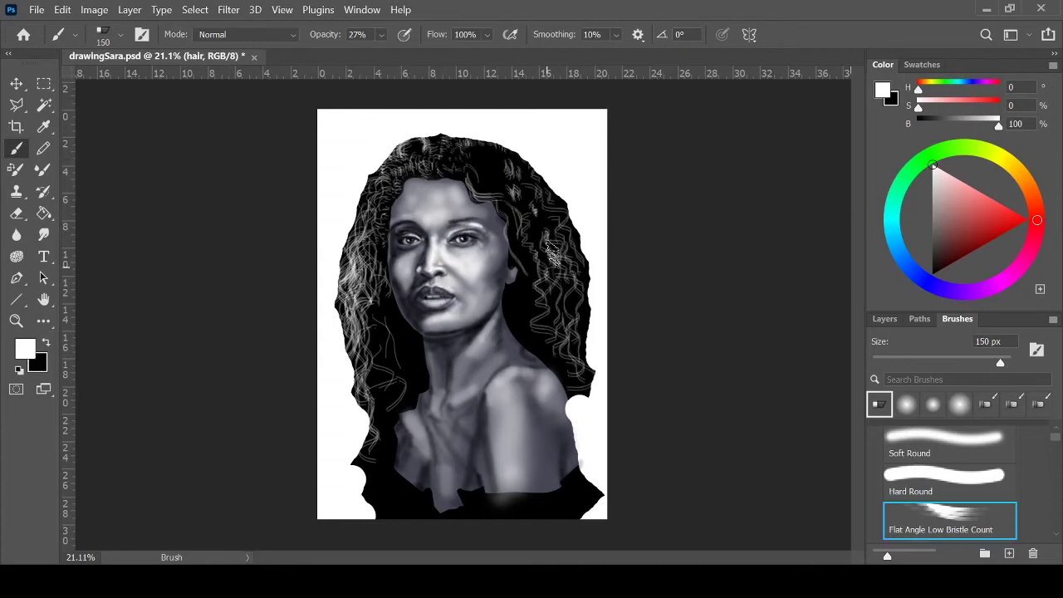
- Add a hair blend layer and choose the Flat Angle Right Hand Pose brush at 175 px
scroll(946, 481, down, 2)
click(884, 319)
click(981, 498)
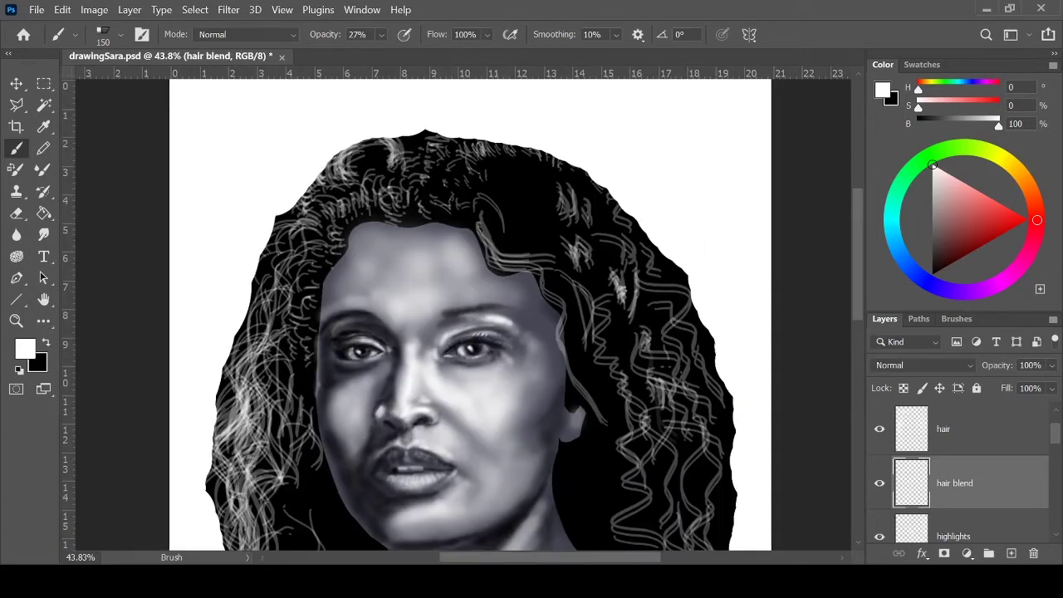
click(957, 318)
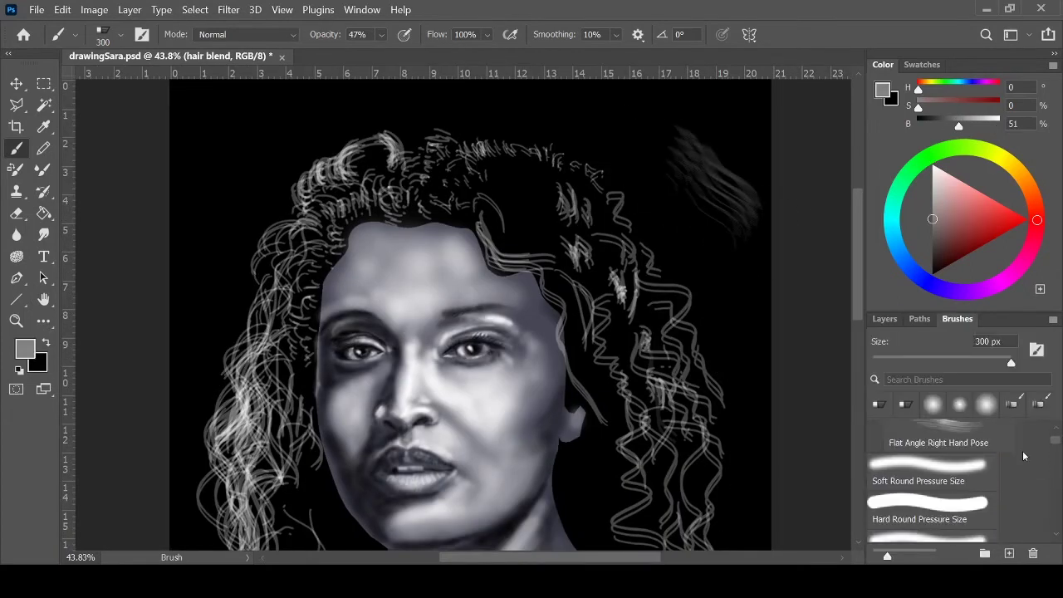
scroll(946, 481, down, 3)
click(949, 520)
key([)
key([)
key([)
- Blend light strokes into the left, upper left and crown areas of the hair
drag(366, 166, 324, 249)
drag(323, 200, 324, 298)
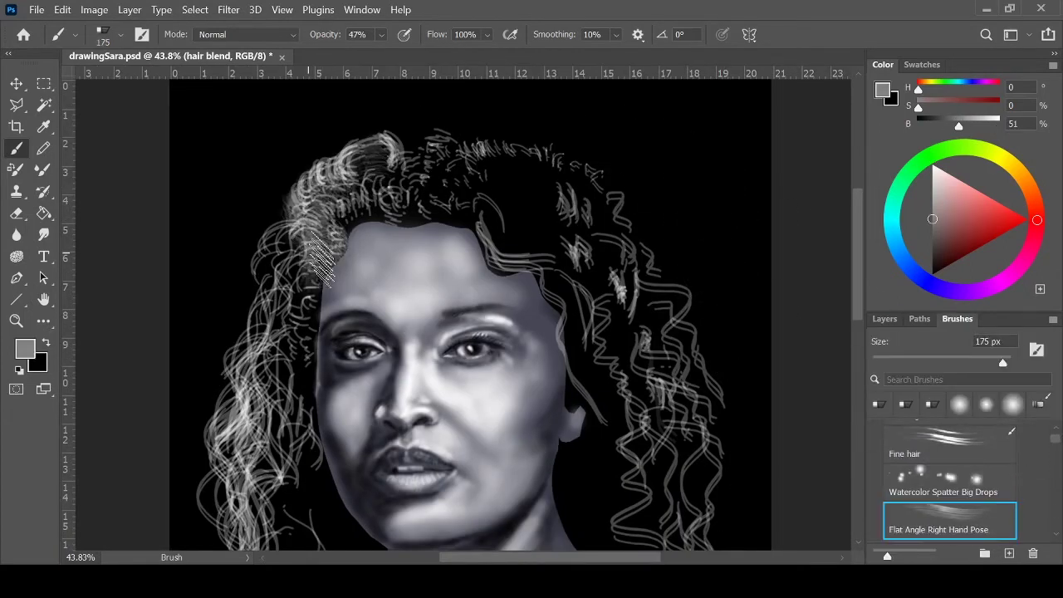
drag(308, 216, 274, 415)
drag(274, 315, 274, 498)
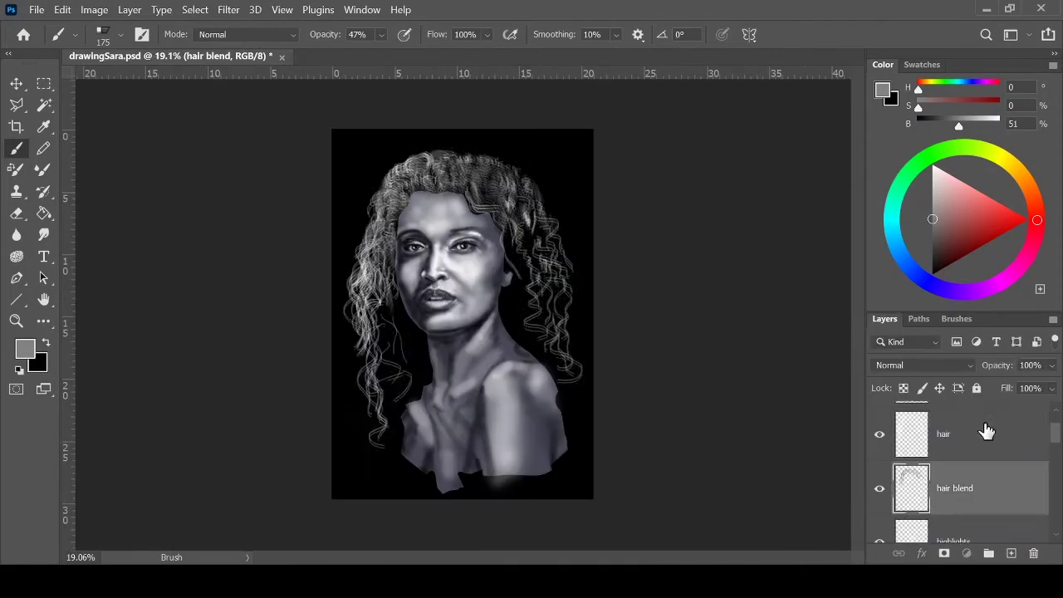
- Soften the hair layer and add light strands to the lower left and right hair
click(985, 430)
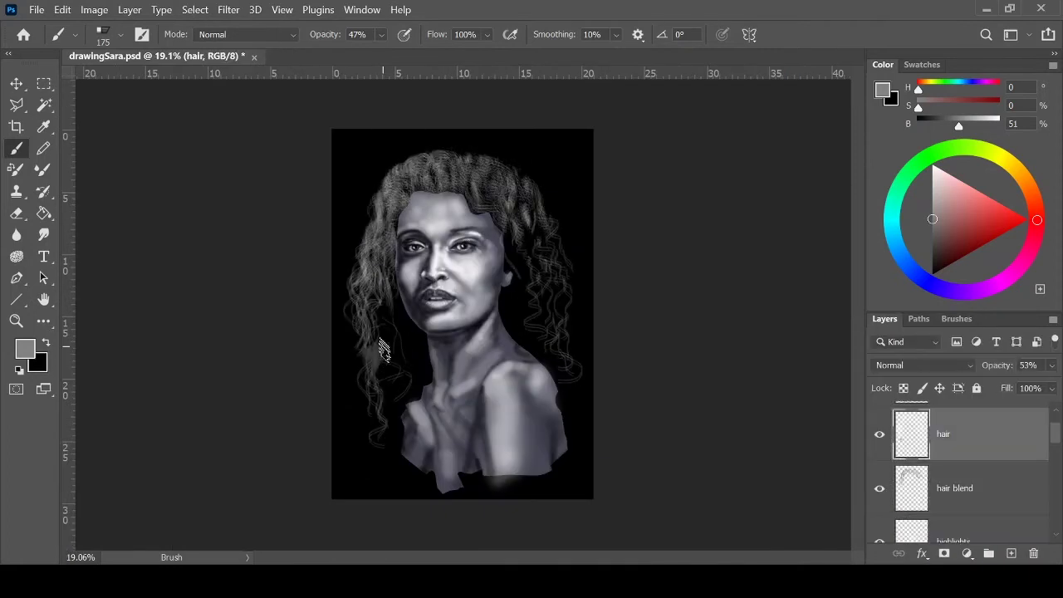
drag(384, 349, 373, 431)
drag(531, 220, 565, 378)
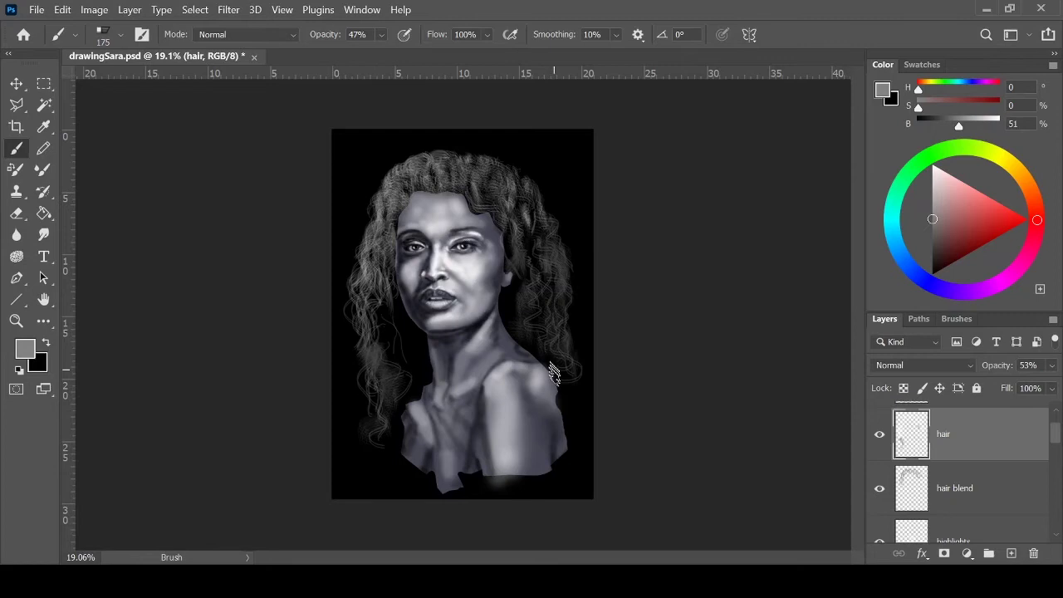
click(967, 492)
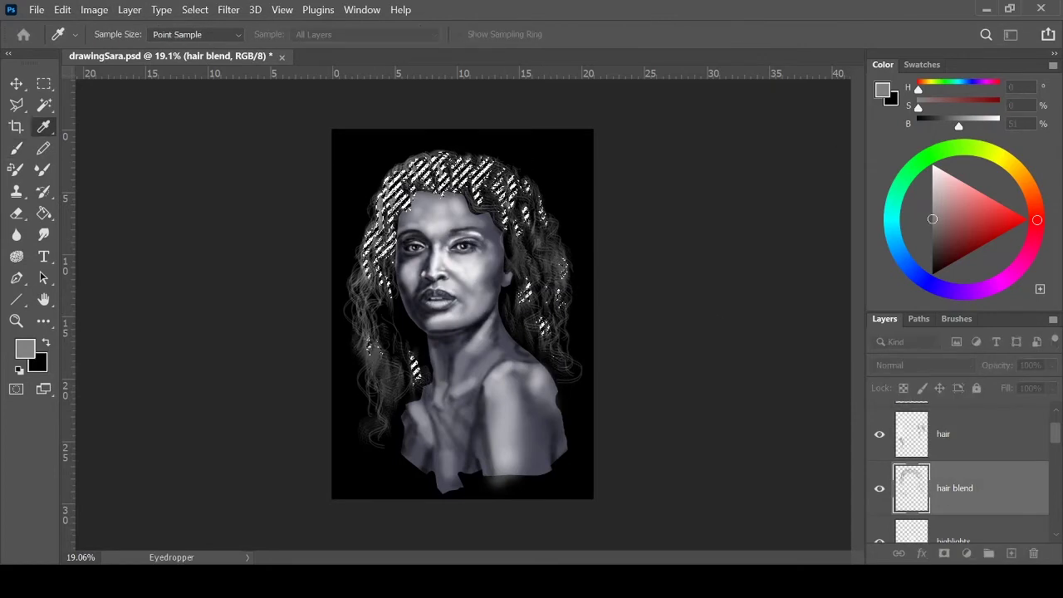
key(b)
click(988, 433)
- Select the Fine hair brush and the 'hair blk' layer
click(957, 318)
key(x)
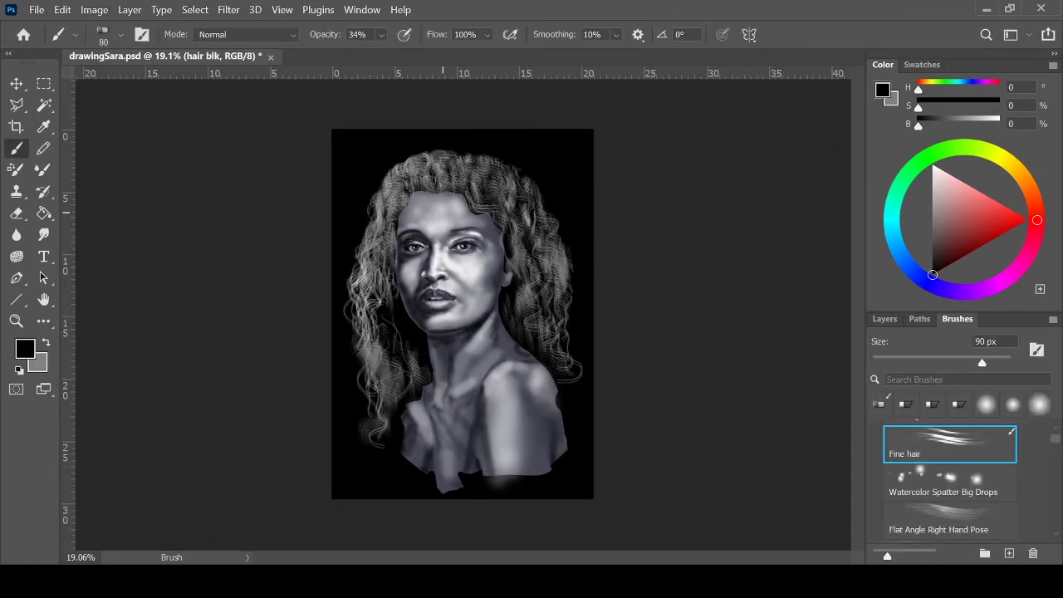
scroll(433, 170, up, 3)
click(885, 319)
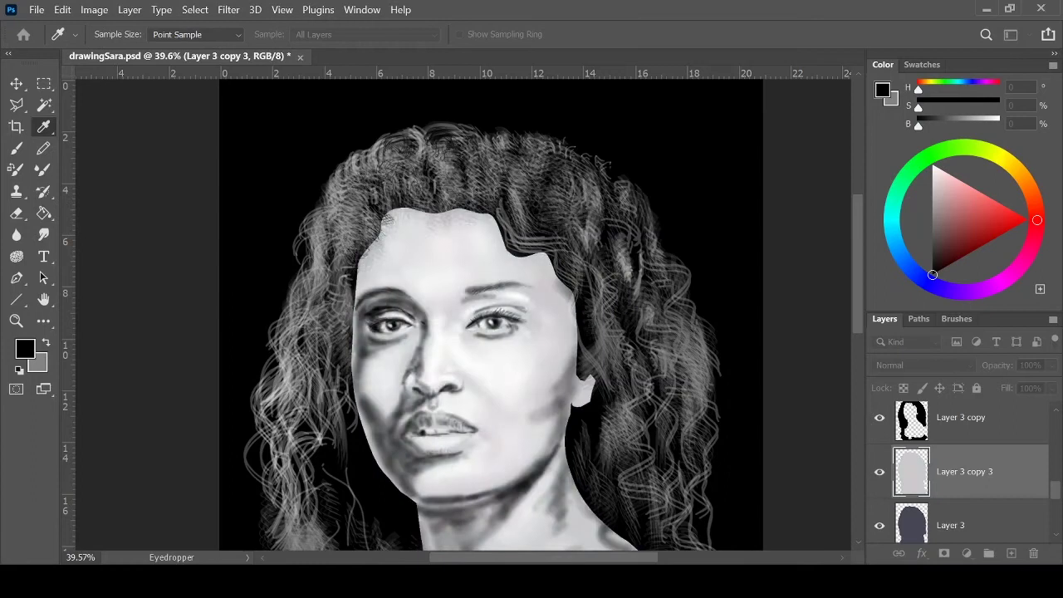
click(1026, 440)
- Paint dark strands at 30% opacity through the hair right of the face
mouse_move(498, 212)
mouse_down()
mouse_move(550, 254)
mouse_move(556, 366)
mouse_up()
key(3)
drag(581, 253, 581, 423)
drag(598, 315, 630, 456)
drag(614, 407, 586, 523)
mouse_move(594, 232)
mouse_down()
mouse_move(655, 365)
mouse_move(639, 514)
mouse_up()
drag(705, 399, 643, 515)
drag(697, 266, 656, 407)
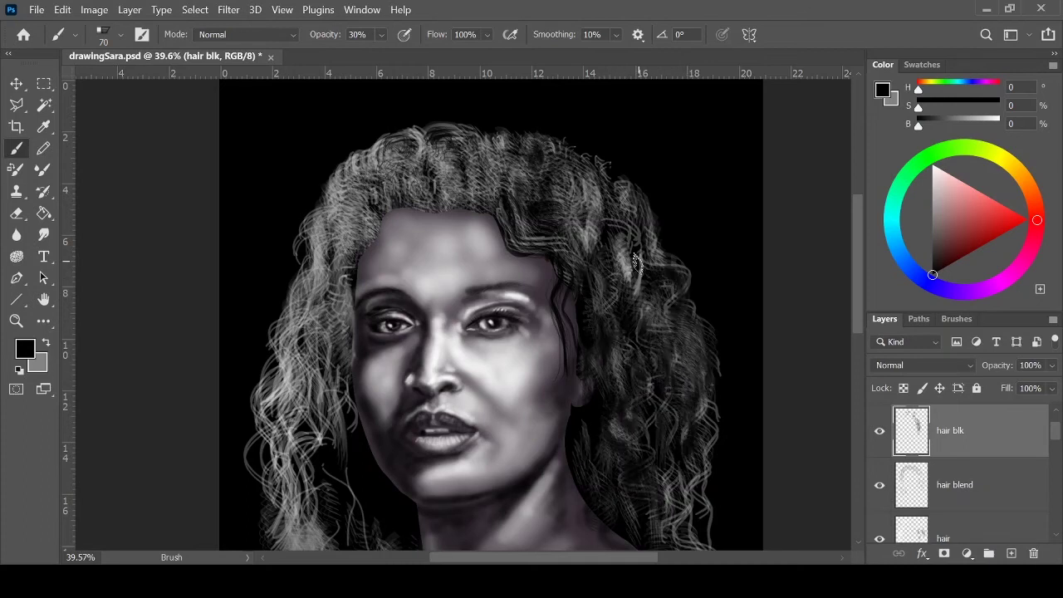
drag(655, 233, 559, 213)
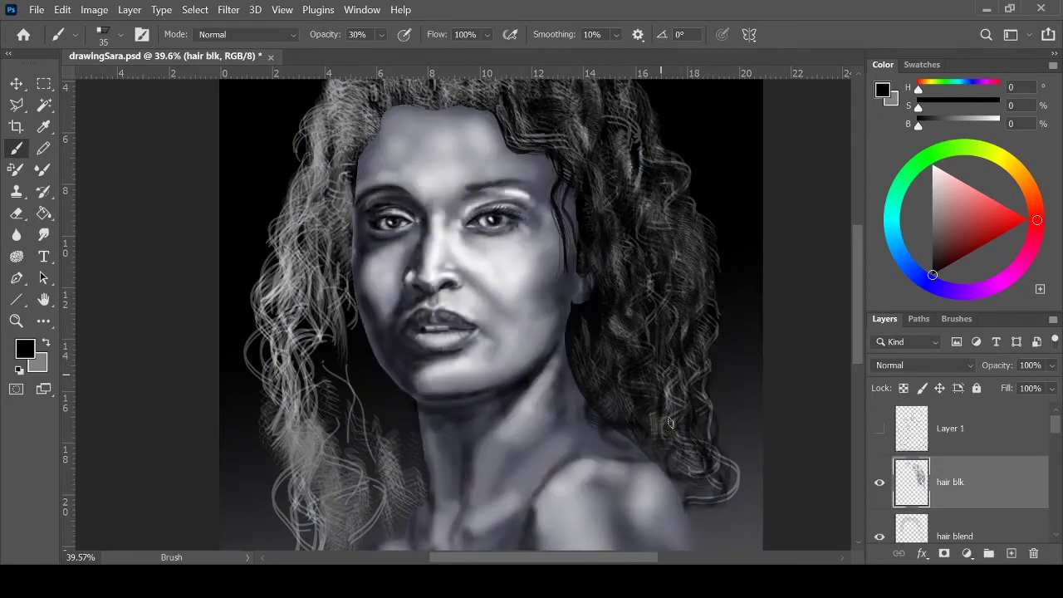
- Erase stray strands with a soft round tip, softening those near the left shoulder
click(1036, 407)
key(e)
drag(631, 133, 694, 282)
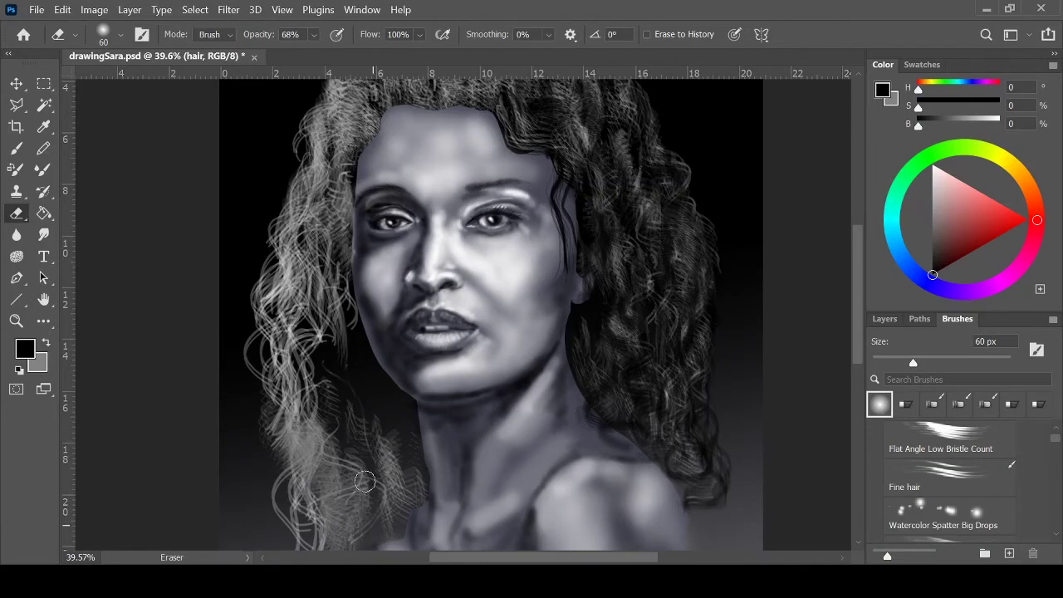
drag(332, 498, 335, 245)
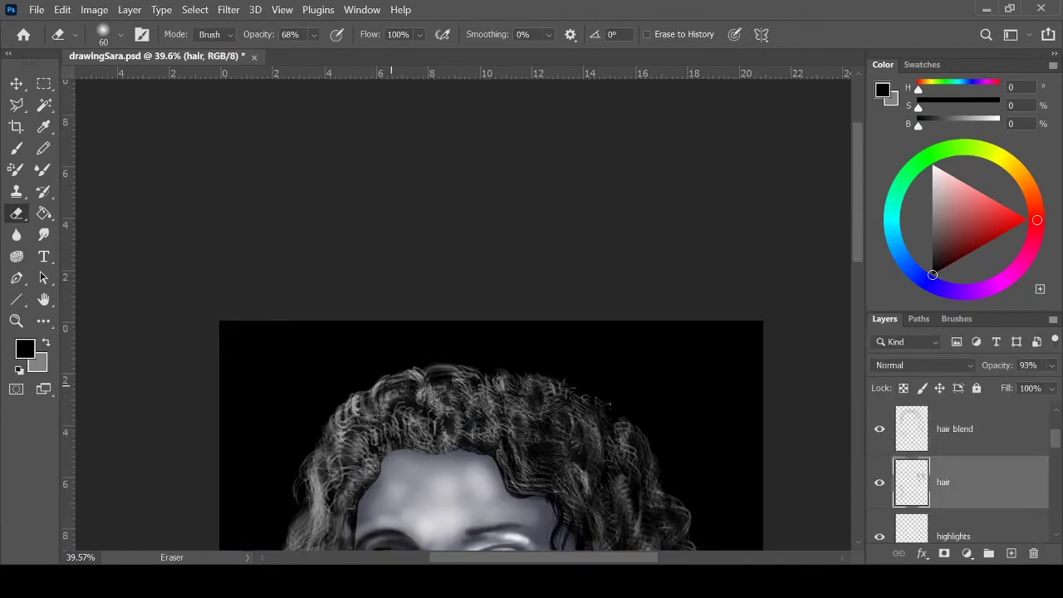
scroll(843, 240, down, 5)
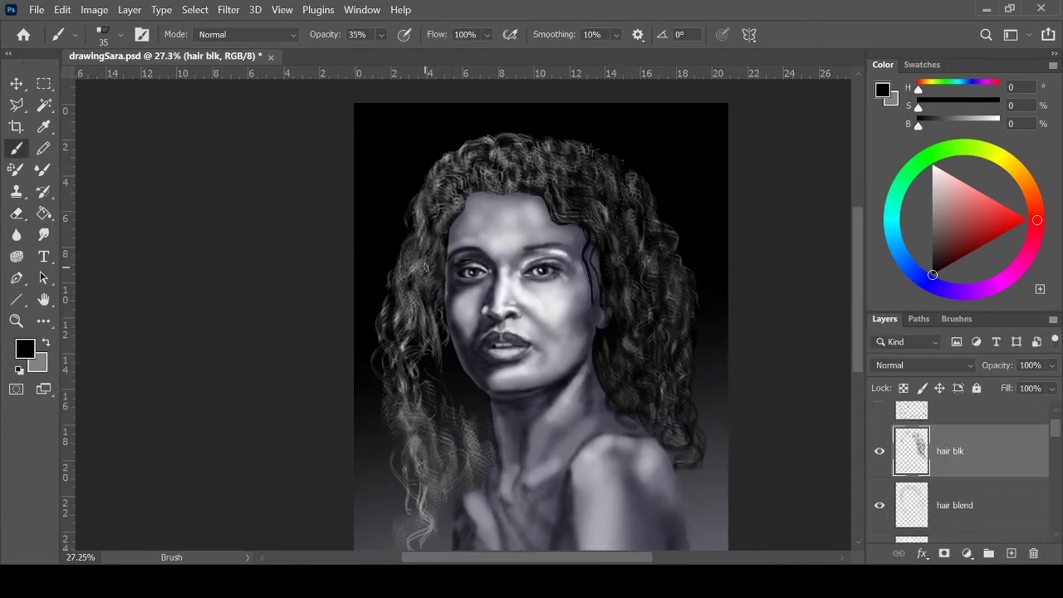
- Darken strands on the left side of the hair up toward the forehead
drag(481, 435, 407, 532)
drag(448, 399, 403, 514)
drag(490, 424, 432, 498)
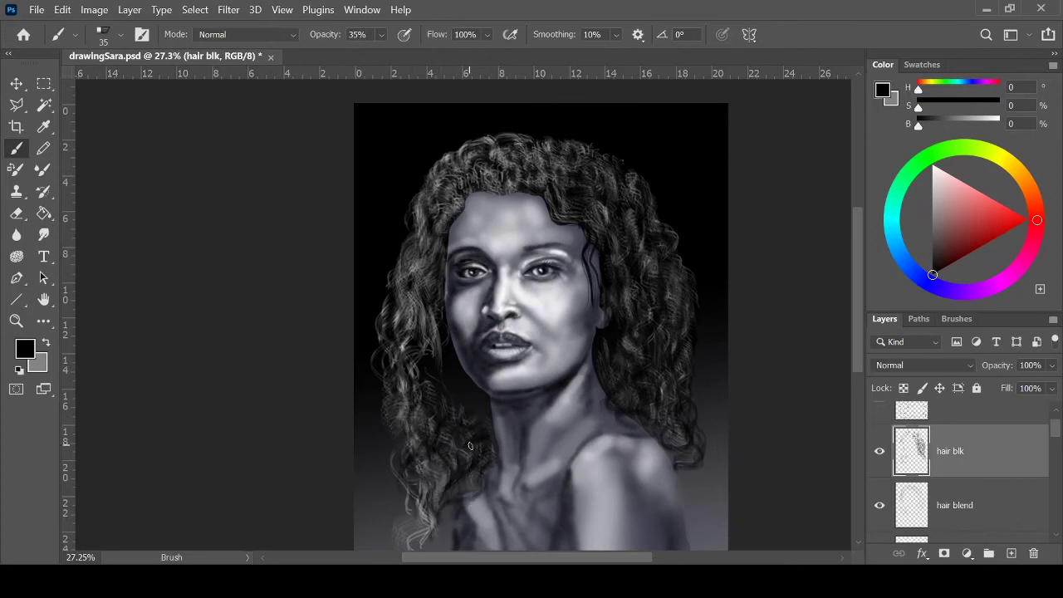
drag(411, 357, 447, 224)
- Paint white strands down the left, across the top and down the right on 'hair'
click(992, 489)
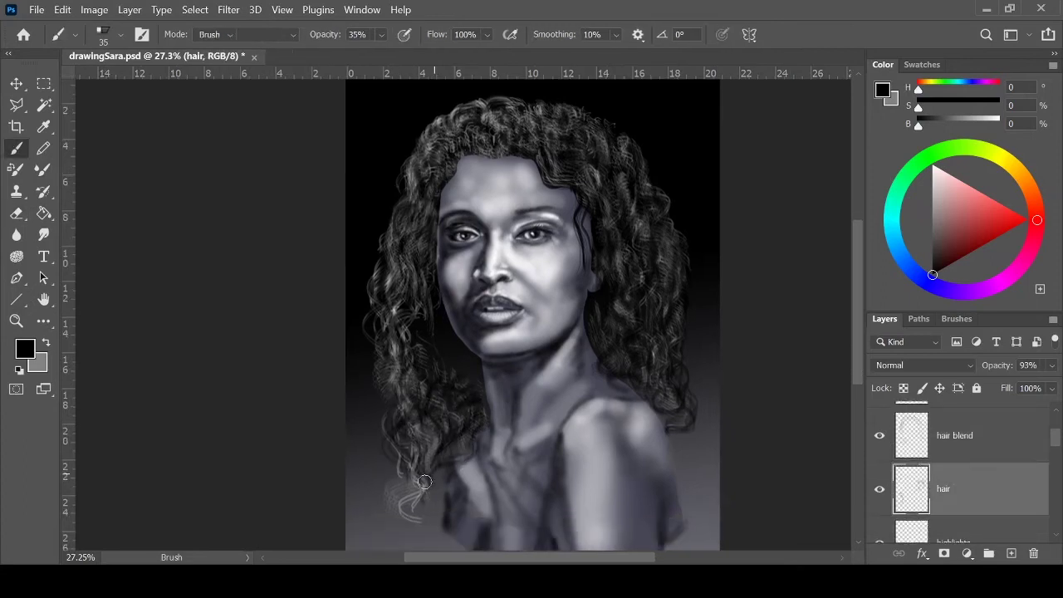
key(x)
key(e)
key(b)
drag(410, 212, 384, 354)
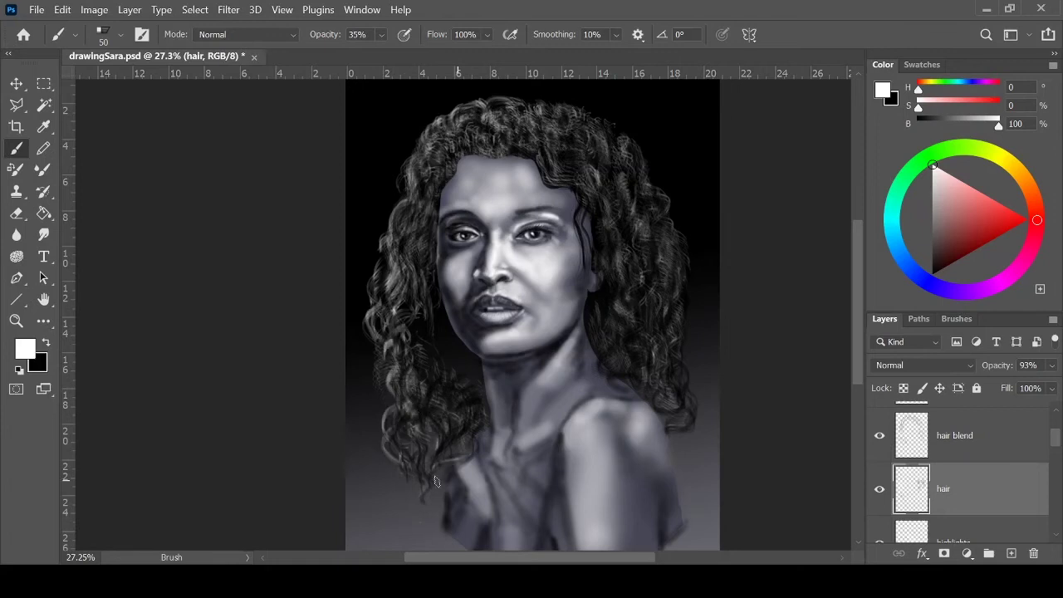
key(bracketright)
drag(408, 218, 568, 165)
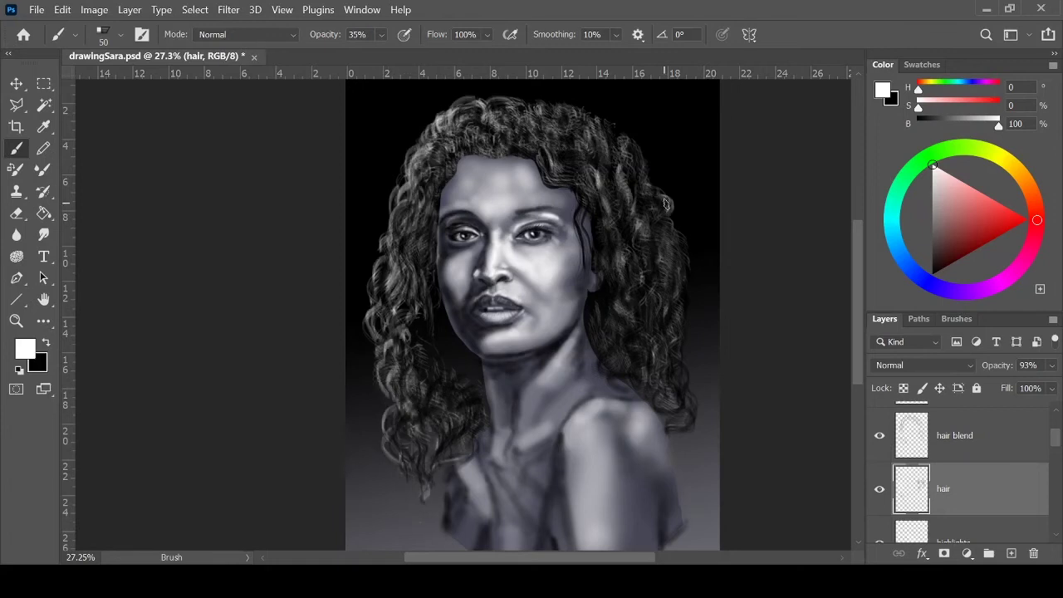
drag(664, 203, 677, 452)
- Add Layer 6 and paint dark clothing shapes in black at the lower left
click(956, 318)
click(885, 318)
key(x)
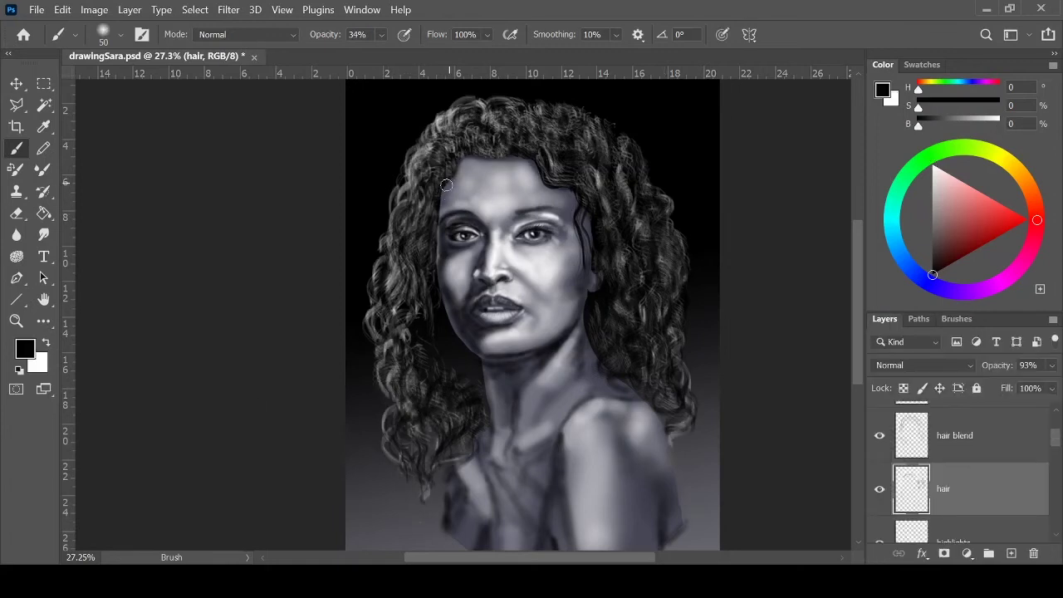
scroll(446, 185, down, 2)
key(ctrl+shift+alt+n)
mouse_move(391, 406)
mouse_down()
mouse_move(357, 473)
mouse_move(385, 497)
mouse_up()
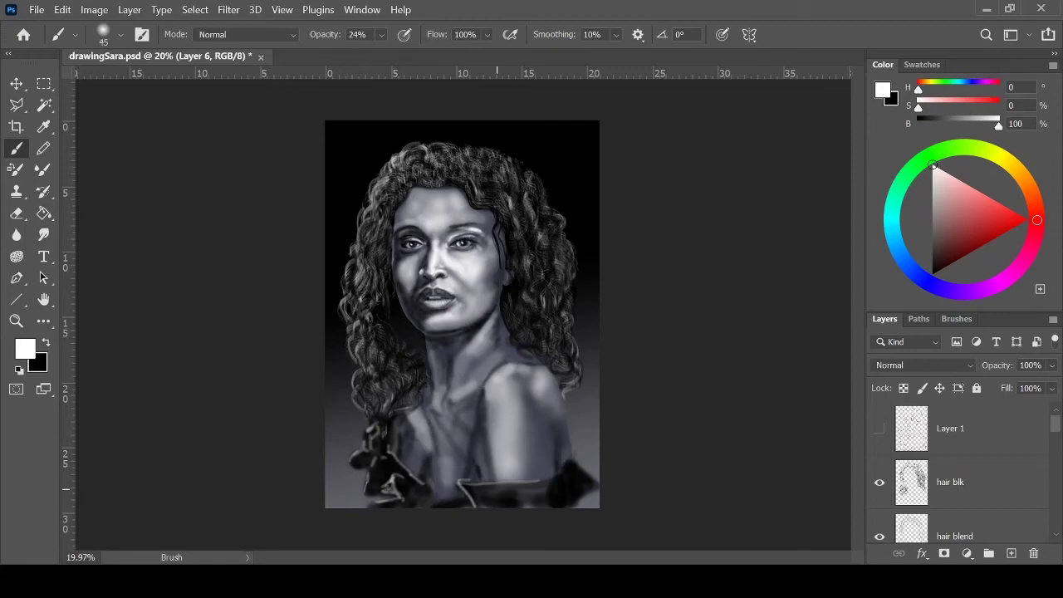
- Move the 'hair' layer above 'hair blend' in the Layers panel
key(bracketleft)
key(bracketleft)
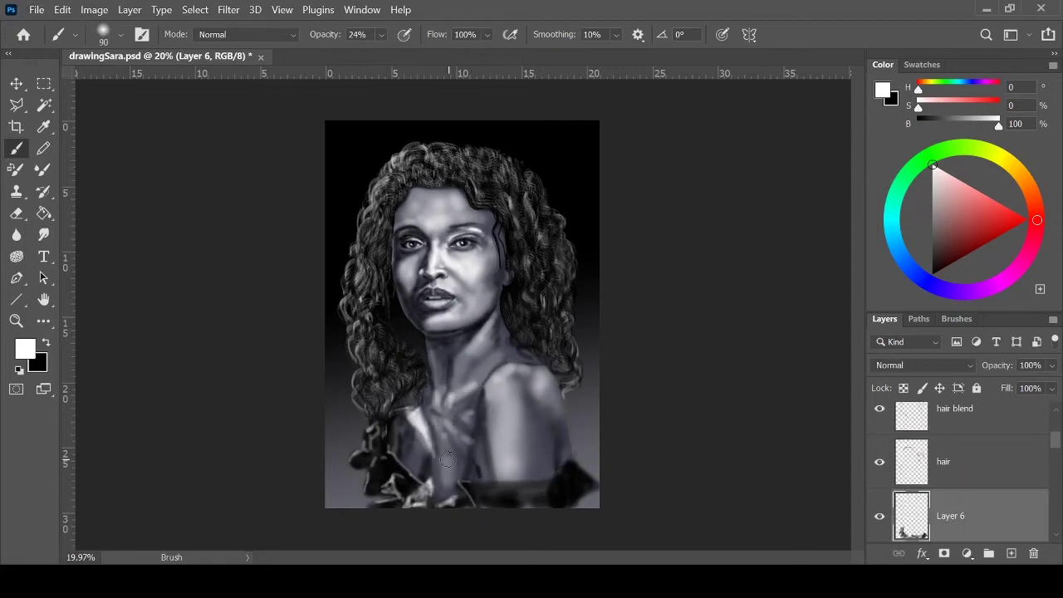
key(bracketright)
key(bracketright)
key(bracketright)
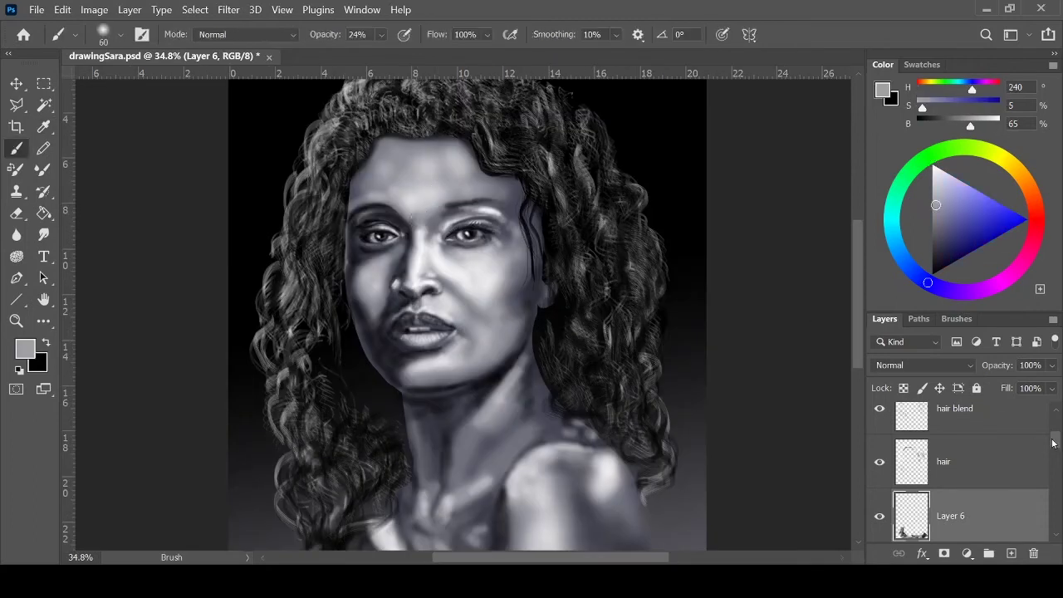
click(884, 318)
drag(991, 491, 972, 448)
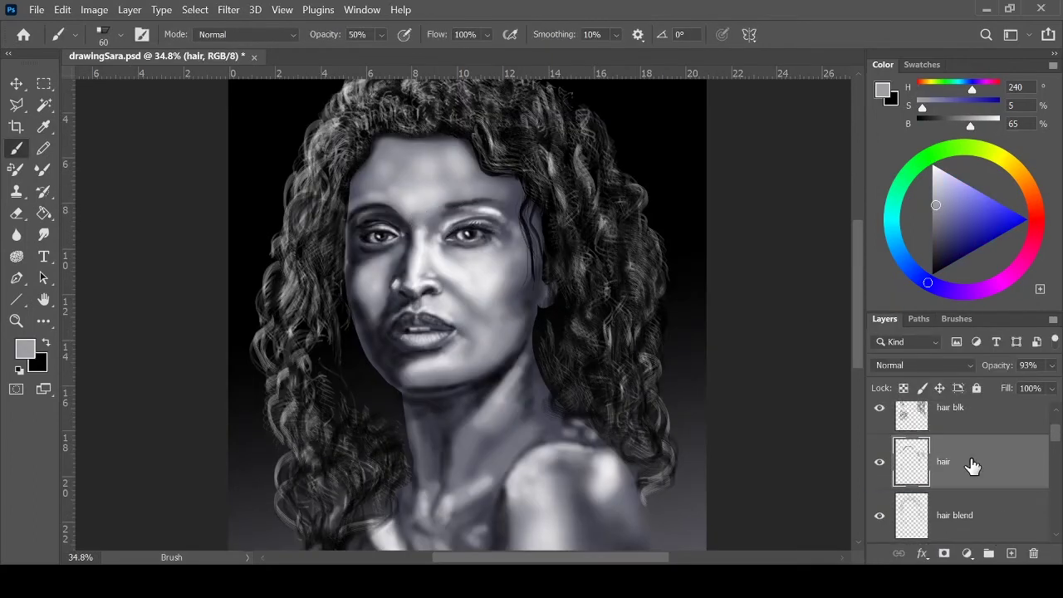
- Select 'hair blend', sample a grey with the Eyedropper, and shrink the brush for face detail
click(955, 515)
key(i)
key(b)
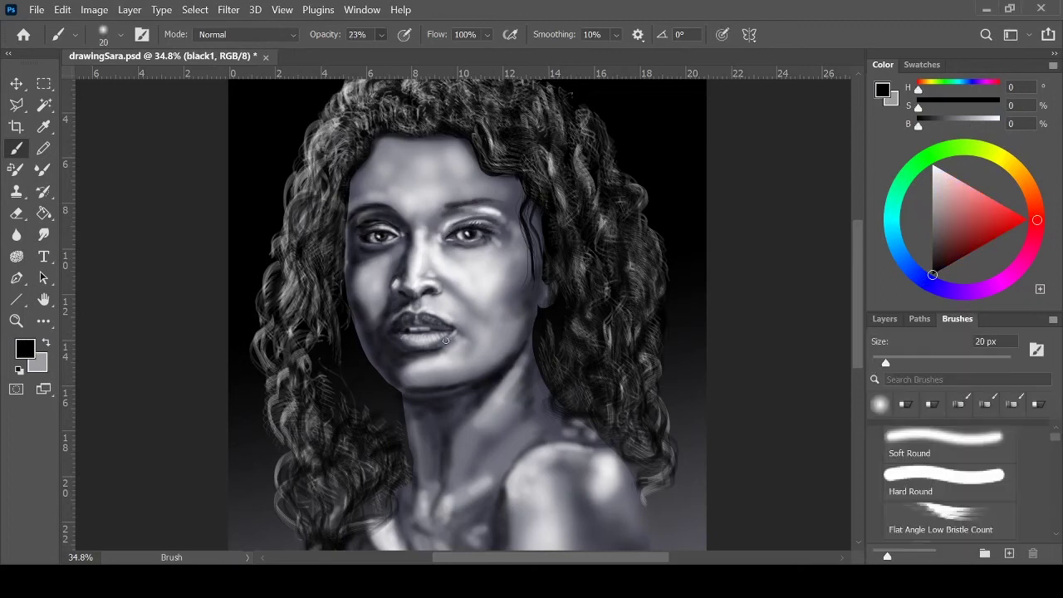
scroll(445, 340, up, 3)
key(bracketleft)
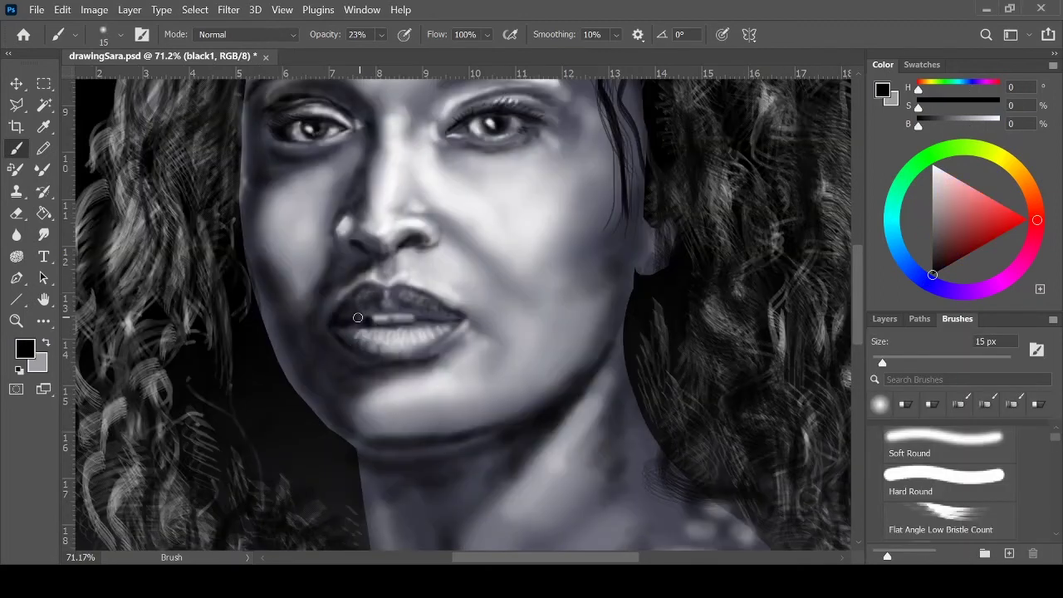
- Touch up the base-white layer in white, alternating painting and erasing
key(e)
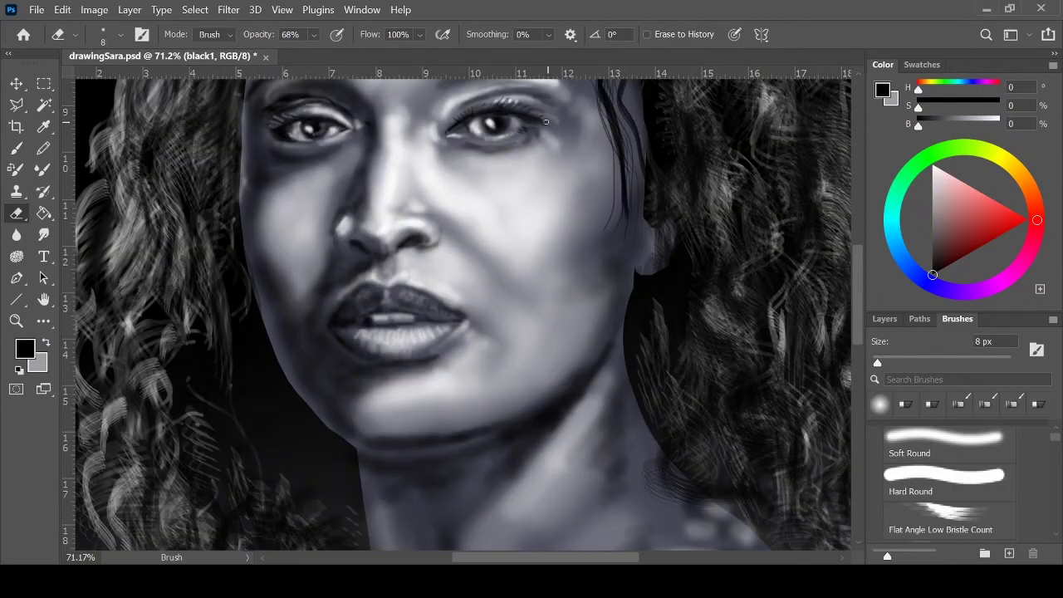
key(b)
scroll(640, 282, down, 5)
scroll(467, 233, up, 6)
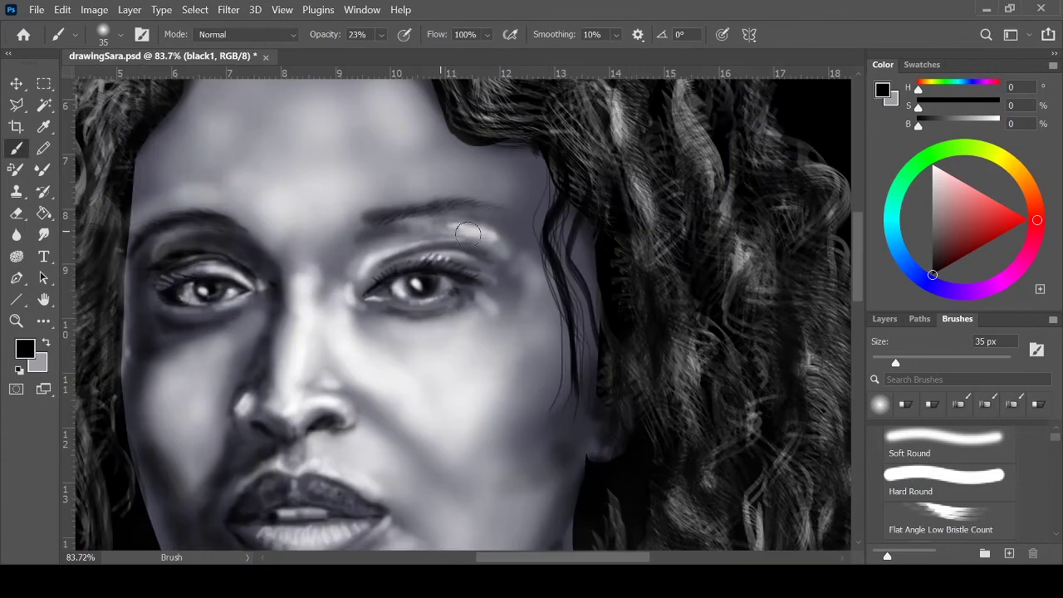
click(885, 318)
click(992, 443)
key(e)
key(d)
key(x)
key(b)
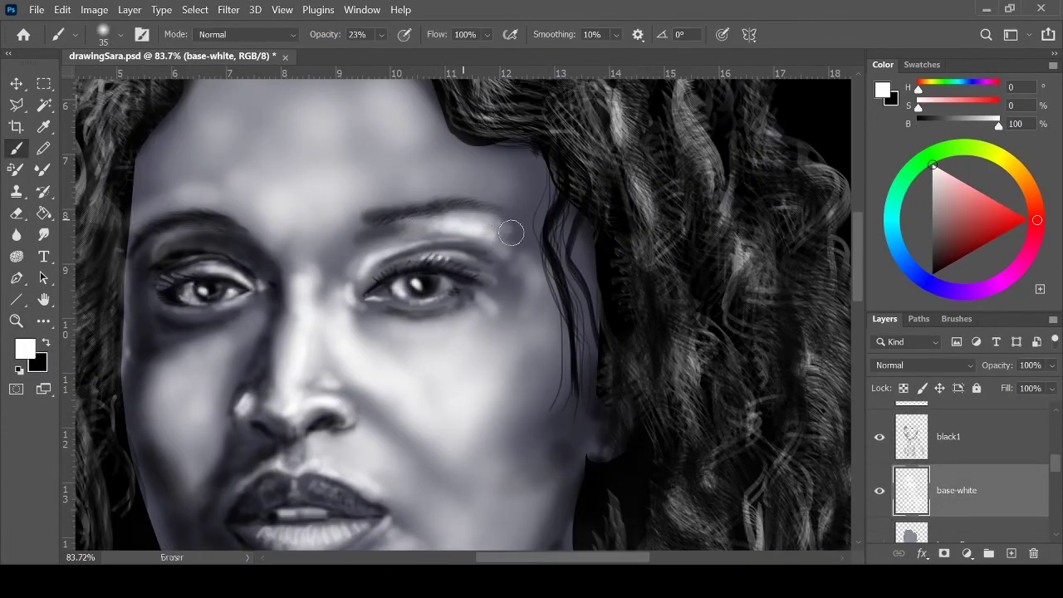
scroll(511, 234, down, 4)
- Shade around the eyes and nose on the black1 layer with a soft brush
key(alt+bracketright)
key(e)
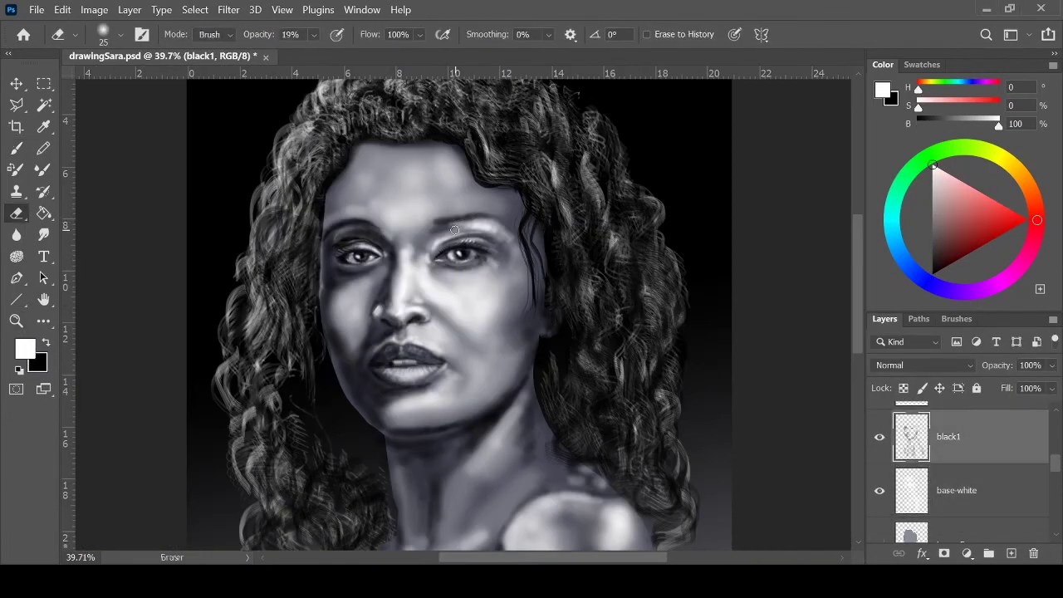
key(b)
key(x)
click(956, 318)
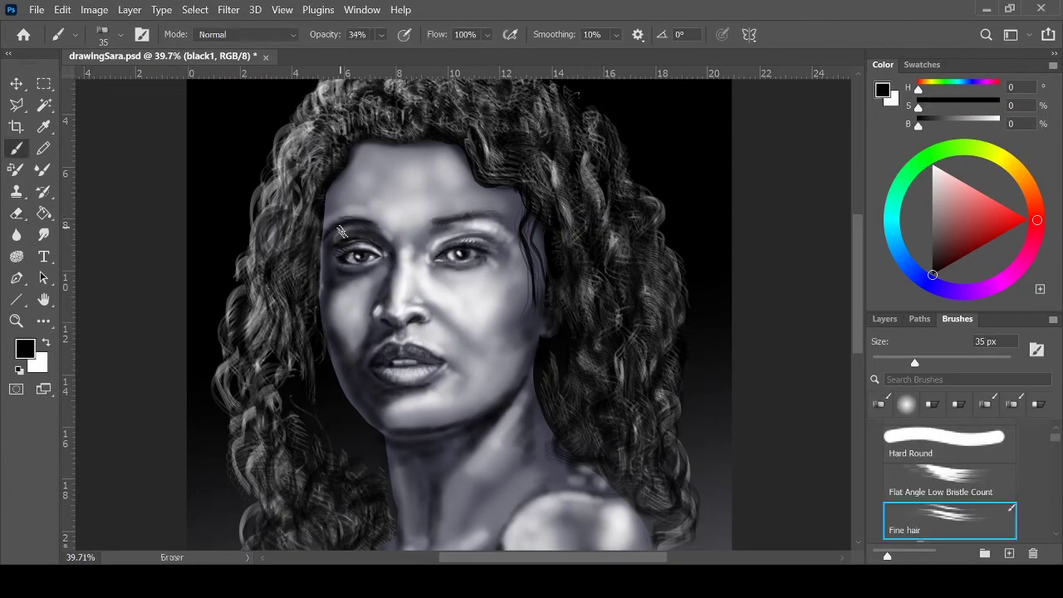
scroll(194, 324, down, 2)
scroll(391, 304, up, 4)
key(alt+bracketleft)
key(x)
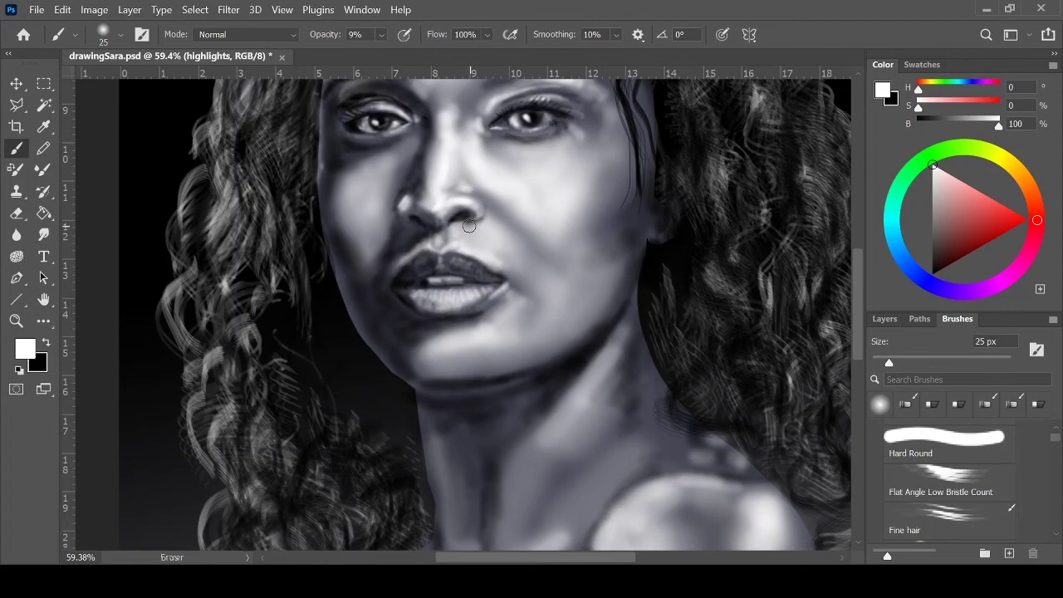
- Brighten the shoulders and collarbone on the highlights layer, shrinking the brush for the neck
key(bracketright)
key(ctrl+0)
key(bracketright)
key(bracketright)
key(bracketright)
key(bracketright)
key(bracketright)
key(bracketright)
key(bracketright)
key(bracketright)
key(bracketright)
key(bracketleft)
key(bracketleft)
key(bracketleft)
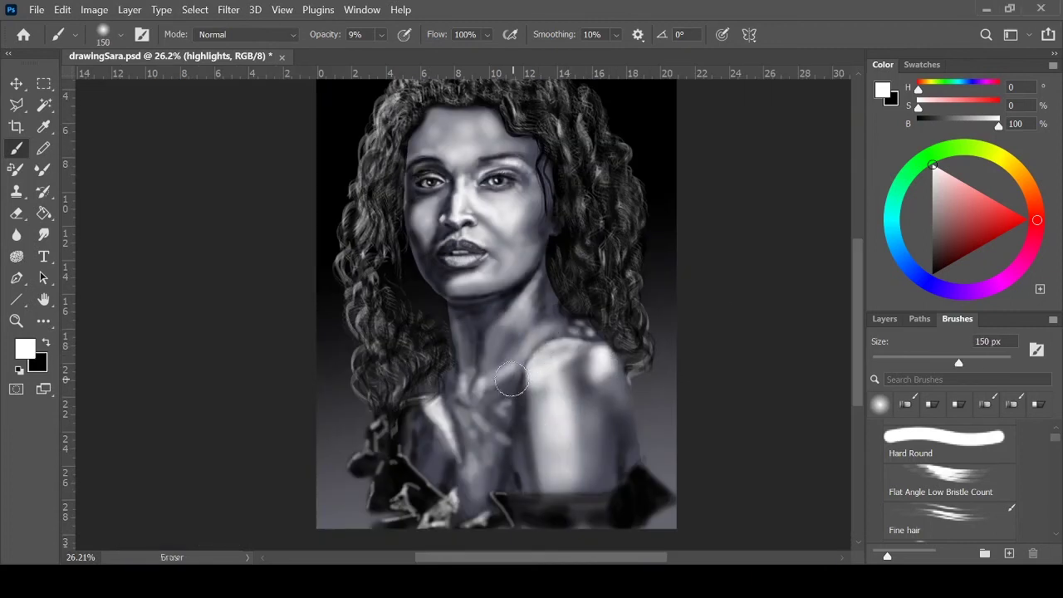
key(bracketleft)
key(bracketleft)
key(bracketleft)
key(x)
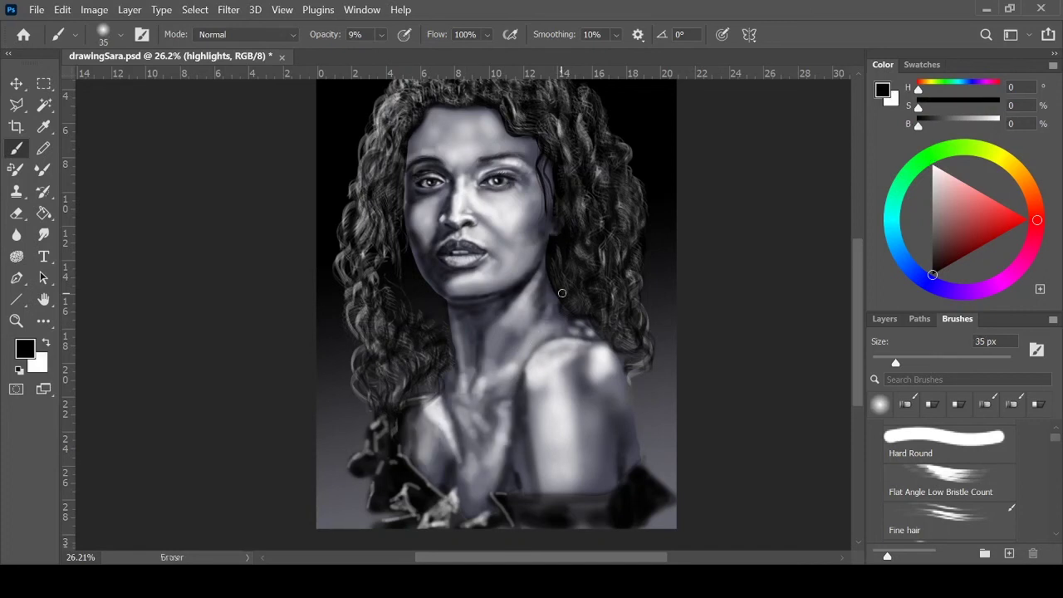